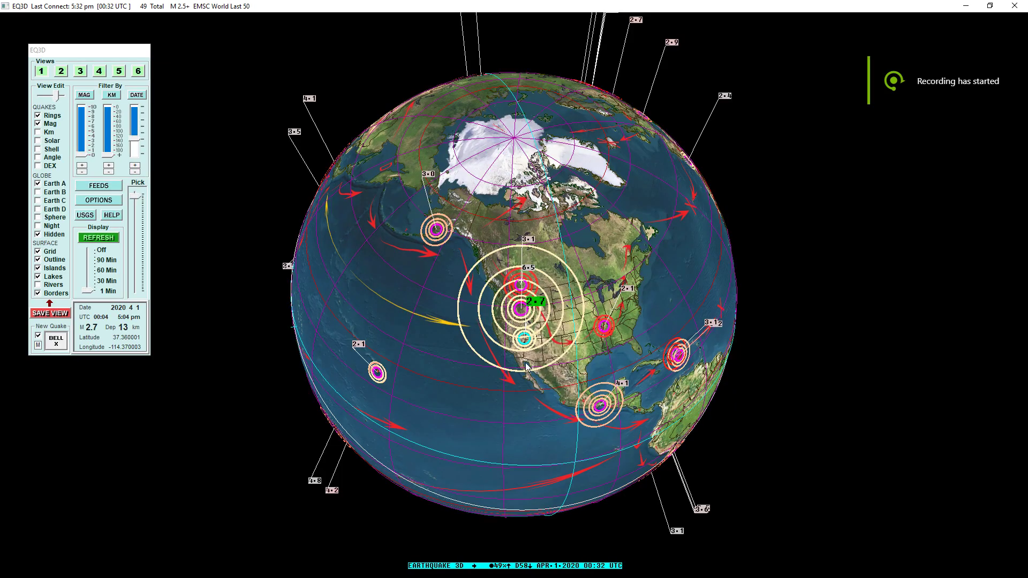
- Examine the magnitude 6.5 earthquake and its rings over Idaho up close on the globe
left_click_drag(582, 338, 561, 341)
scroll(571, 310, "up", 5)
scroll(562, 346, "up", 5)
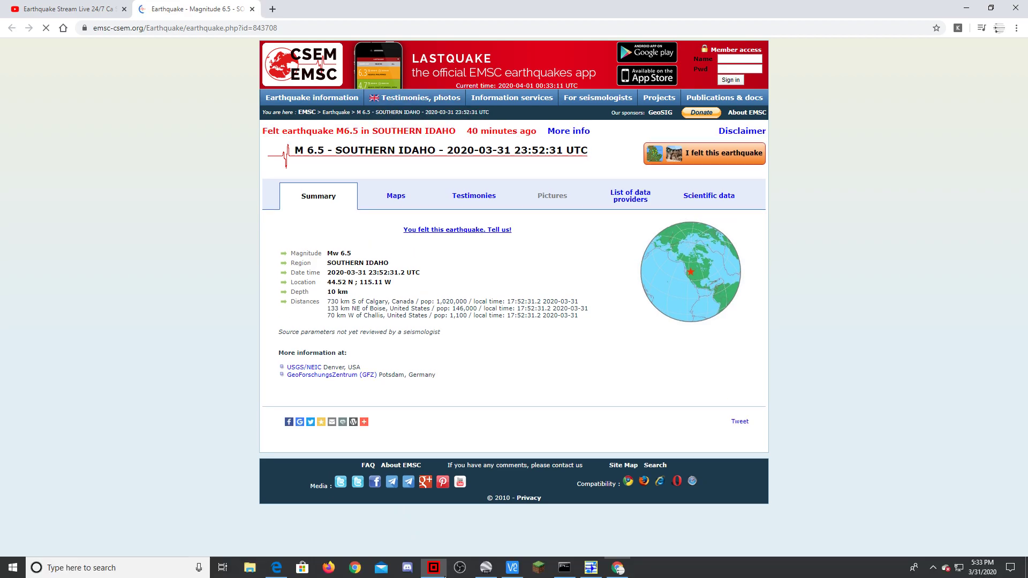
left_click(486, 568)
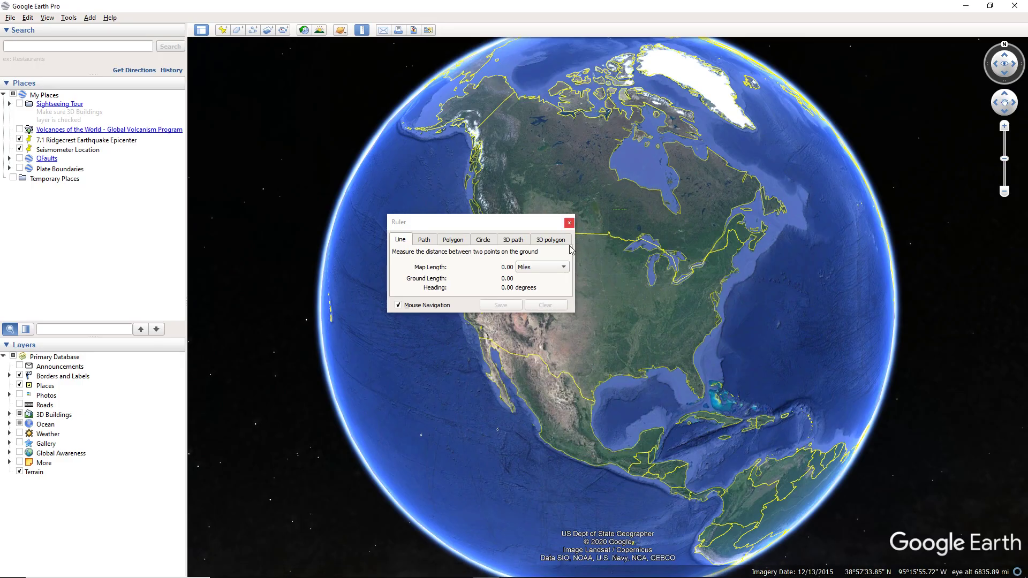
left_click(433, 568)
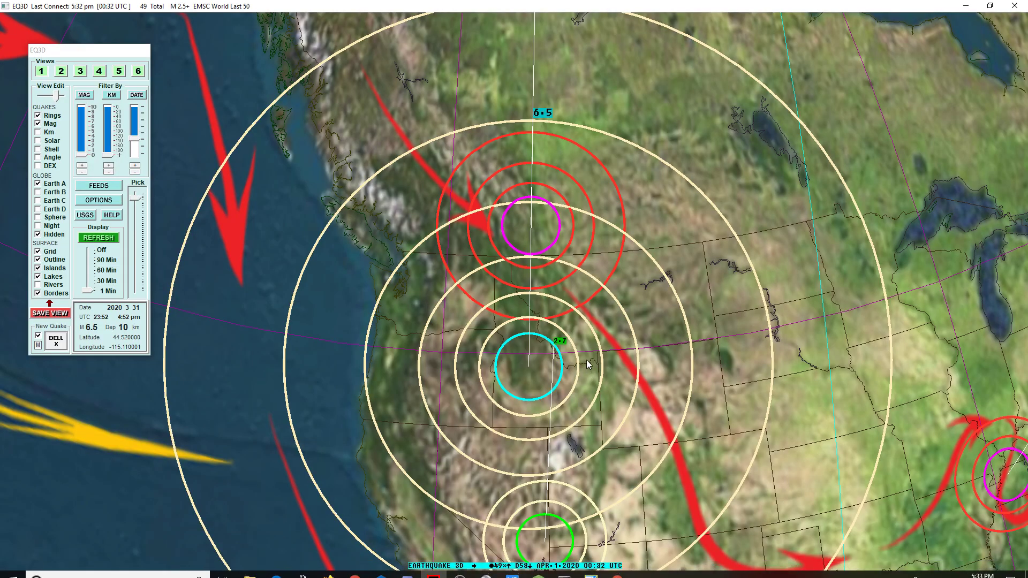
left_click_drag(587, 310, 586, 329)
scroll(606, 294, "down", 2)
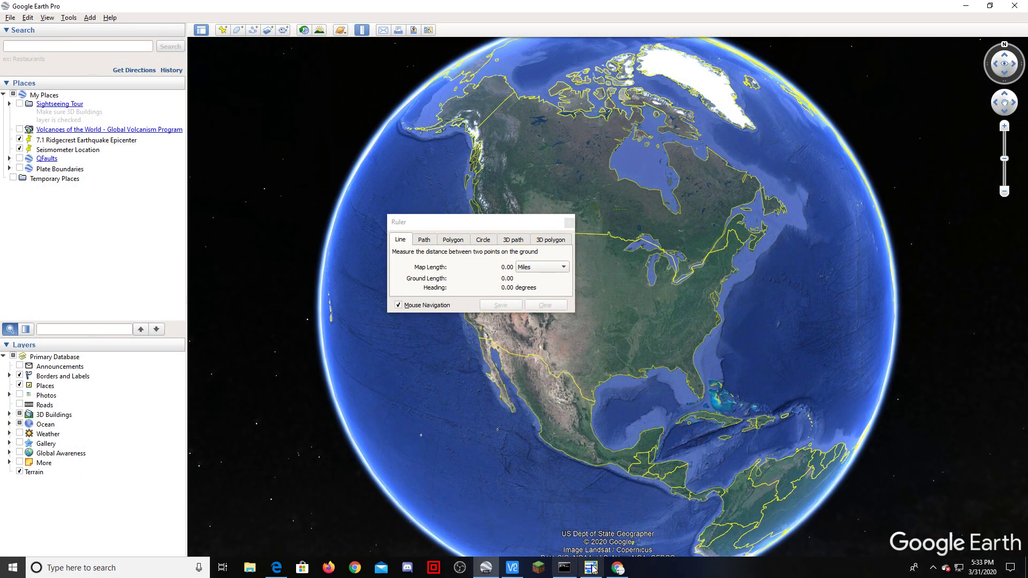
- Switch to Chrome, open the USGS event page for the M 6.5 earthquake 72km W of Challis, Idaho, and reload it
left_click(617, 568)
left_click(617, 568)
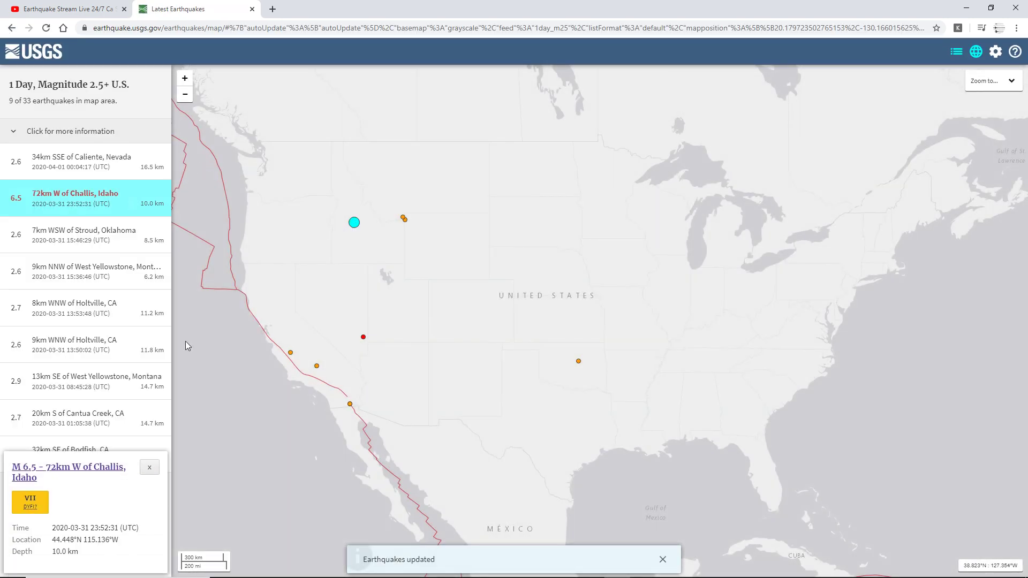
left_click(111, 473)
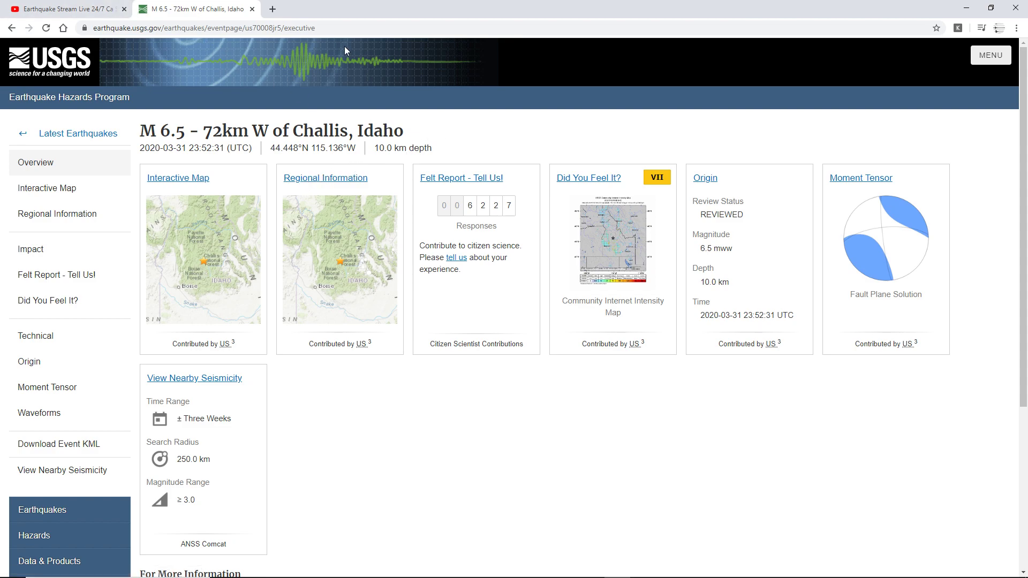
left_click(64, 9)
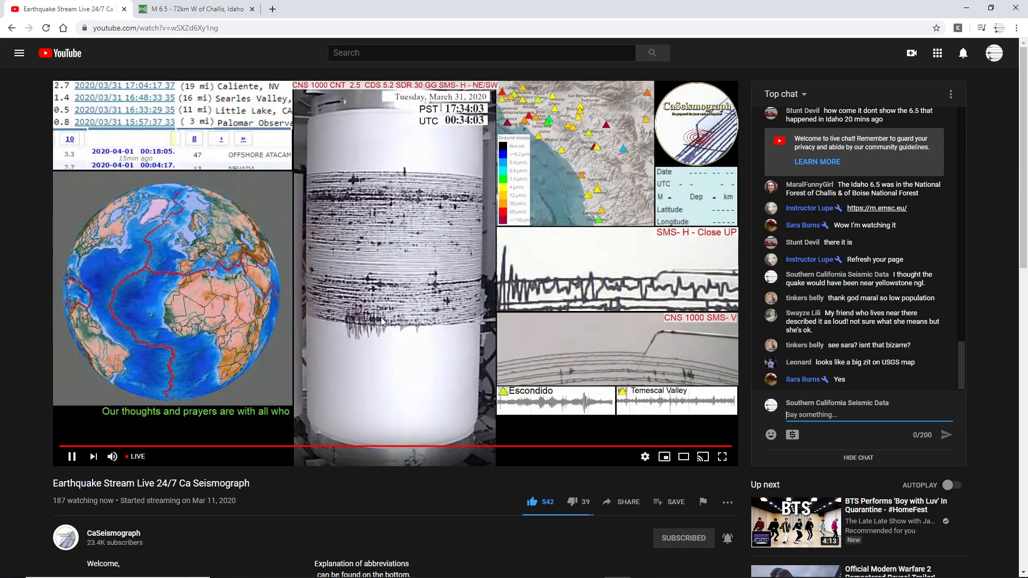
left_click(181, 7)
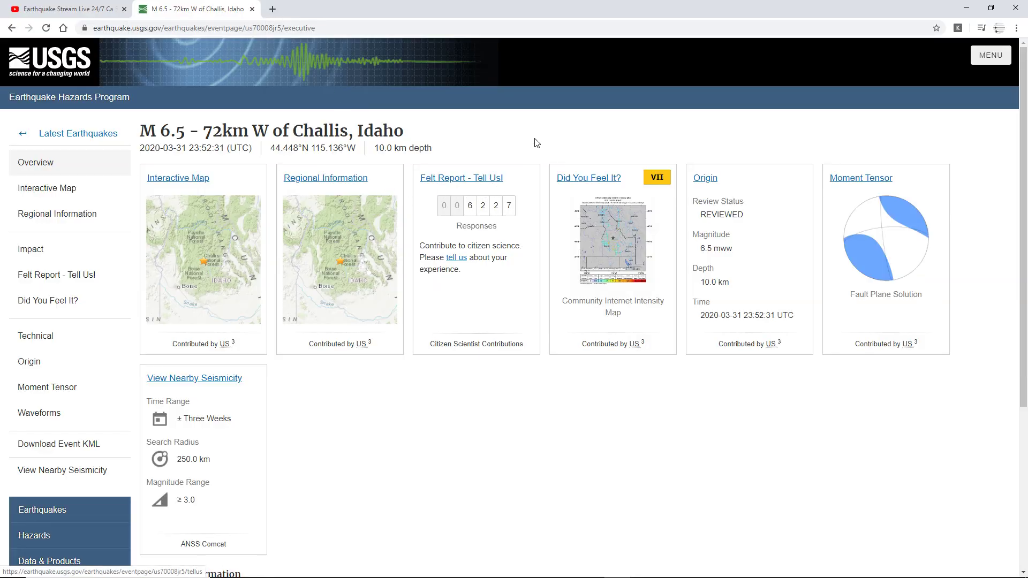
left_click(53, 28)
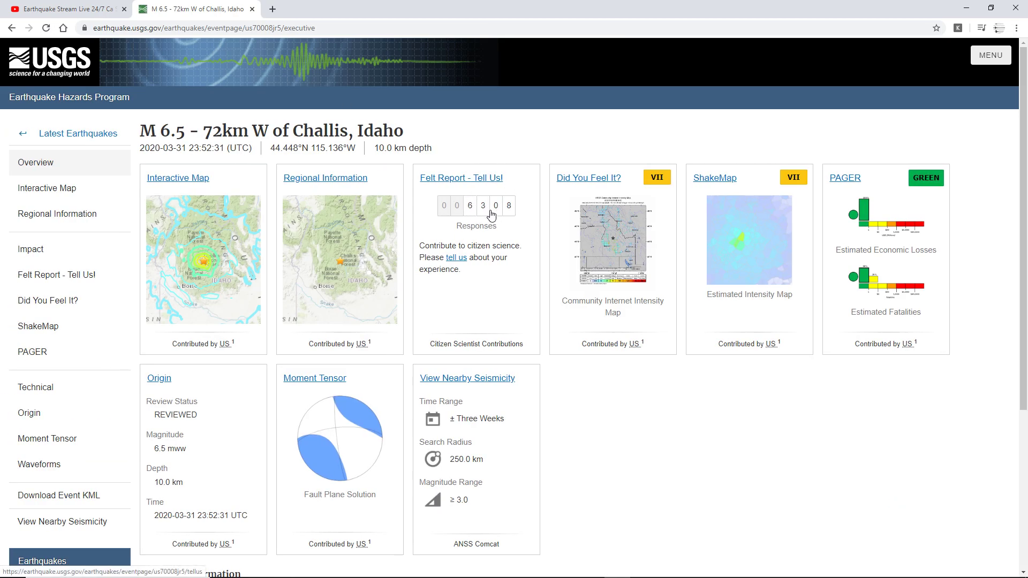
- Open the event's interactive map and show the intensity label of a contour near the Idaho–Utah border
left_click(210, 250)
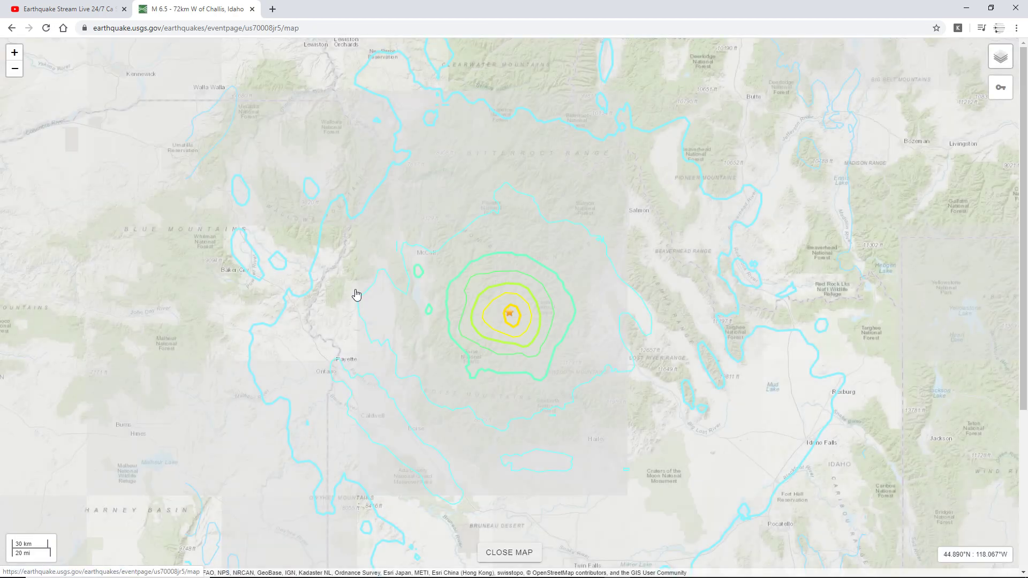
scroll(482, 332, "down", 3)
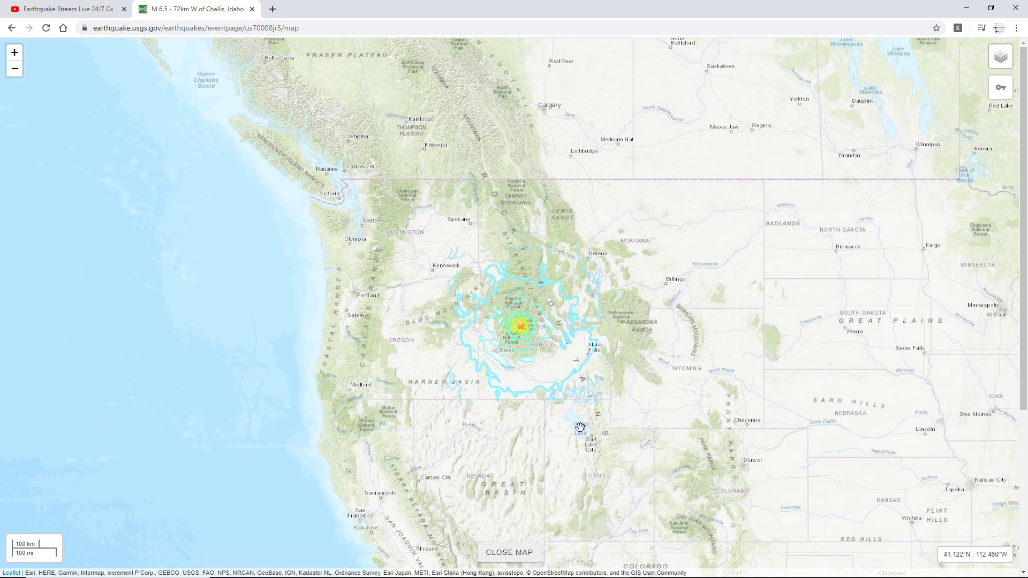
scroll(586, 425, "up", 3)
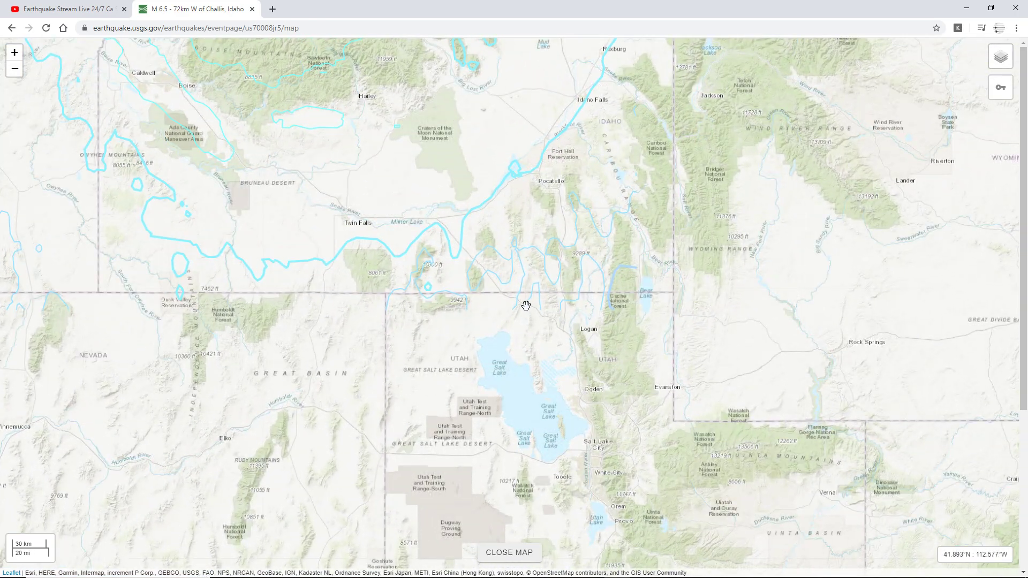
left_click(566, 303)
left_click_drag(596, 56, 684, 209)
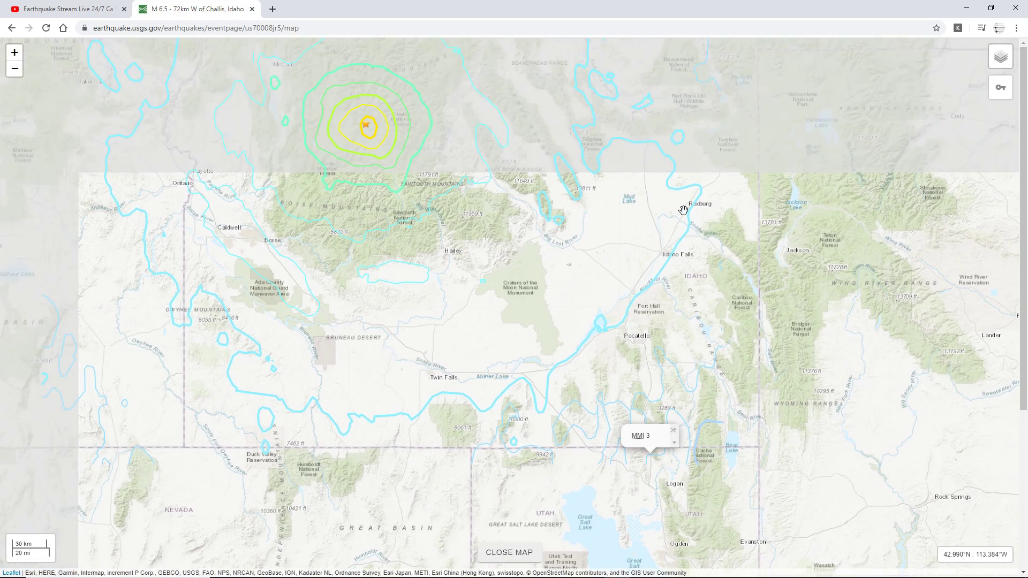
- Examine how far the shaking intensity contours reach north across northern Idaho, eastern Washington and western Montana
scroll(684, 209, "down", 1)
left_click_drag(600, 212, 489, 405)
scroll(488, 406, "down", 1)
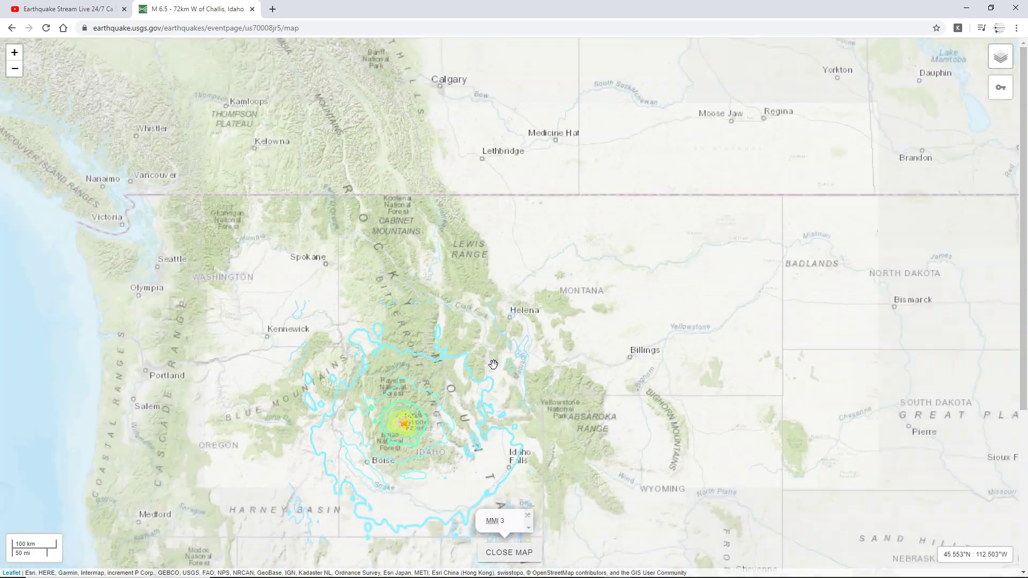
left_click_drag(357, 266, 397, 269)
scroll(388, 276, "up", 2)
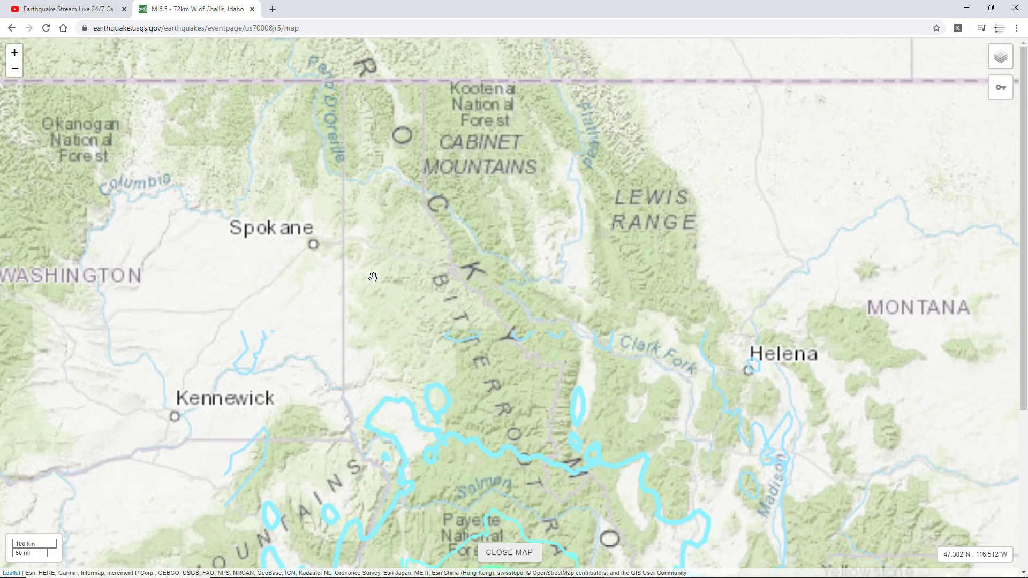
scroll(362, 456, "up", 1)
left_click_drag(440, 299, 127, 250)
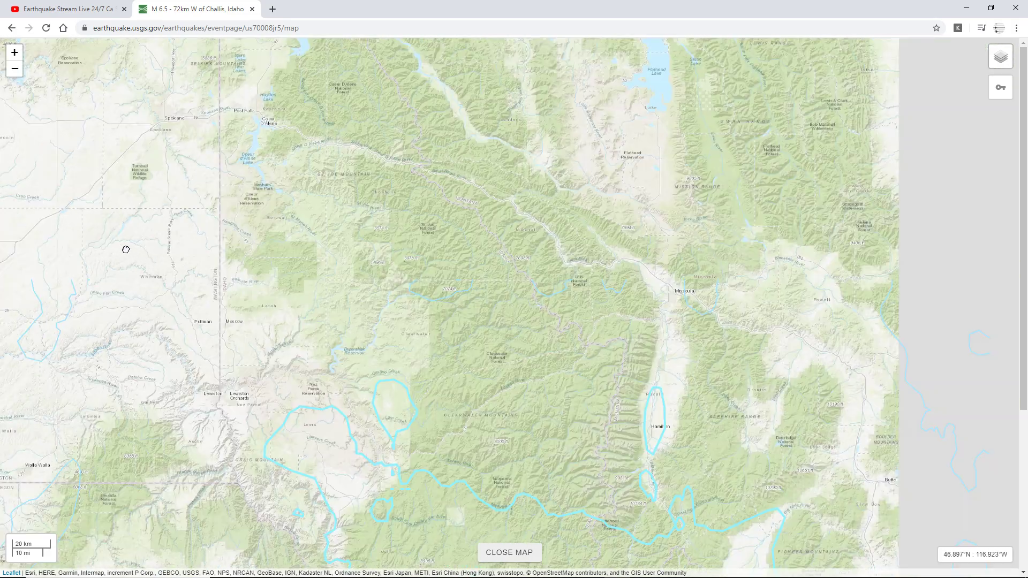
scroll(223, 227, "down", 2)
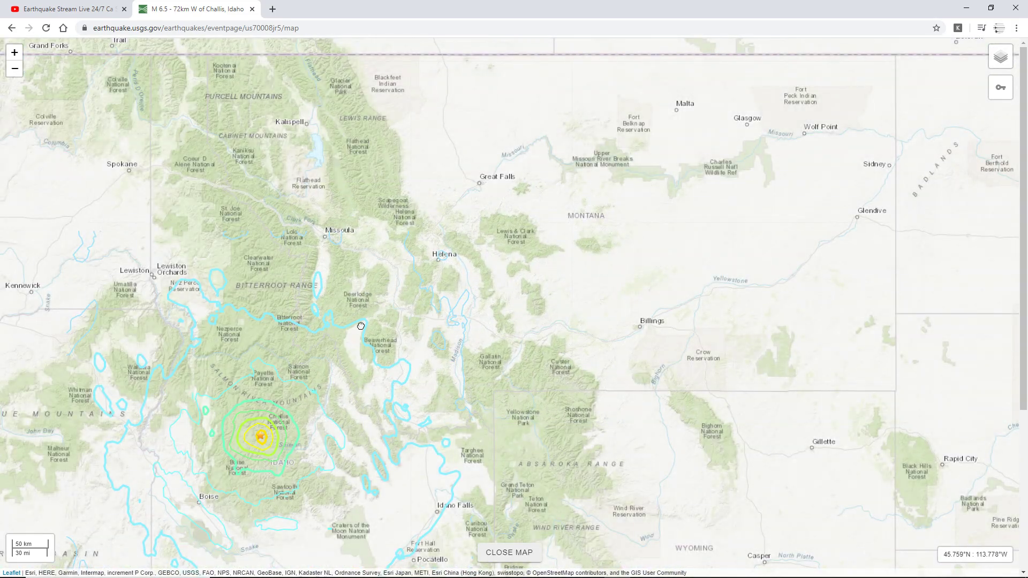
- Trace the outer intensity contour around the epicenter from Oregon to Wyoming and return to the event overview
left_click_drag(348, 327, 492, 320)
left_click_drag(337, 322, 405, 233)
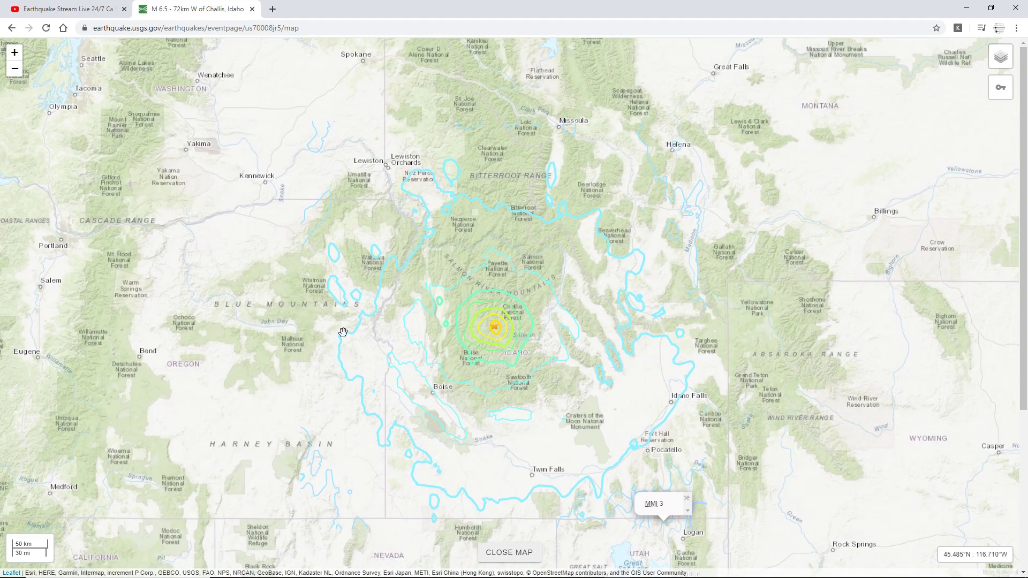
left_click_drag(661, 400, 509, 343)
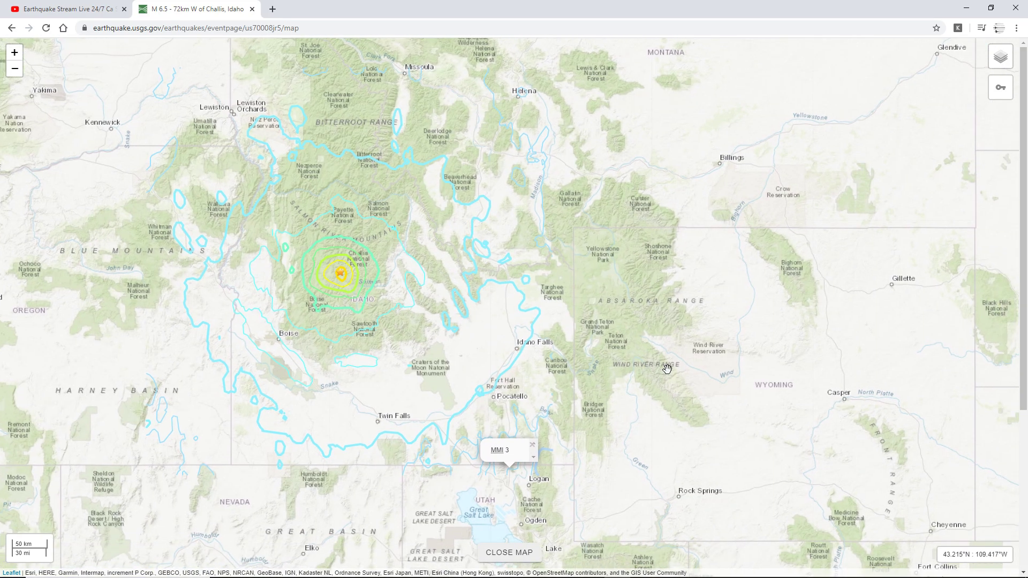
left_click_drag(667, 369, 423, 295)
scroll(488, 344, "down", 1)
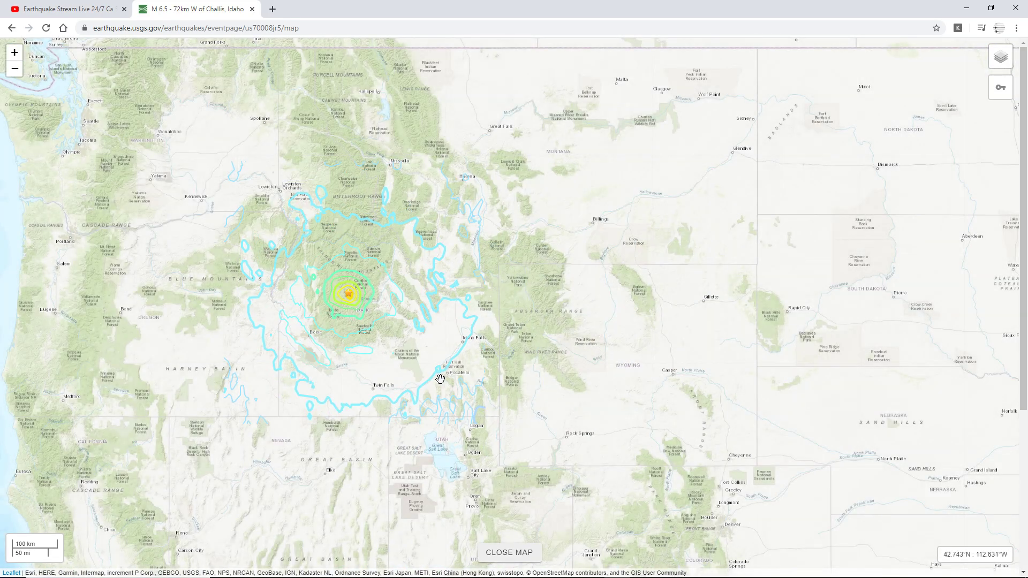
left_click_drag(443, 373, 612, 460)
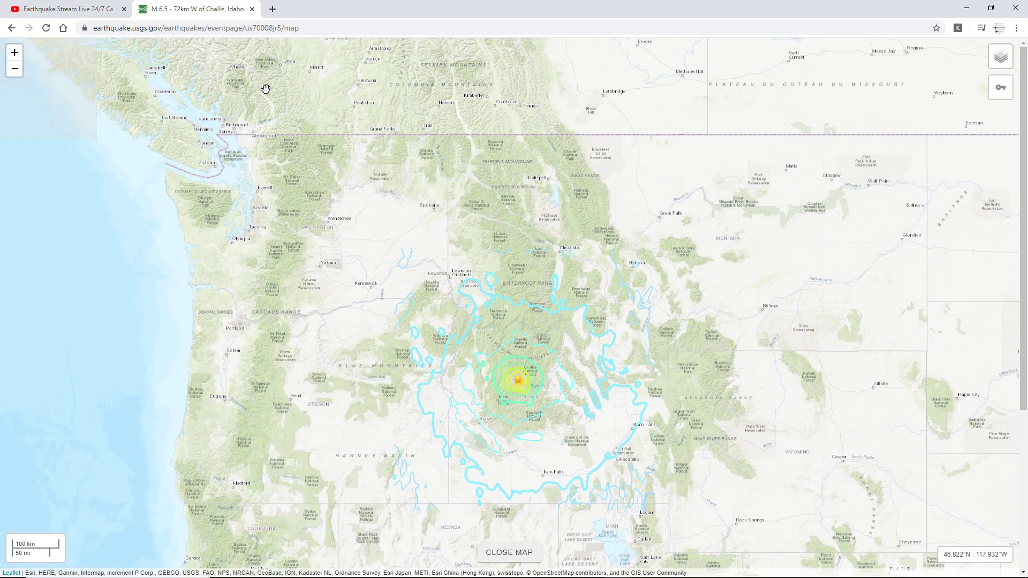
left_click(11, 28)
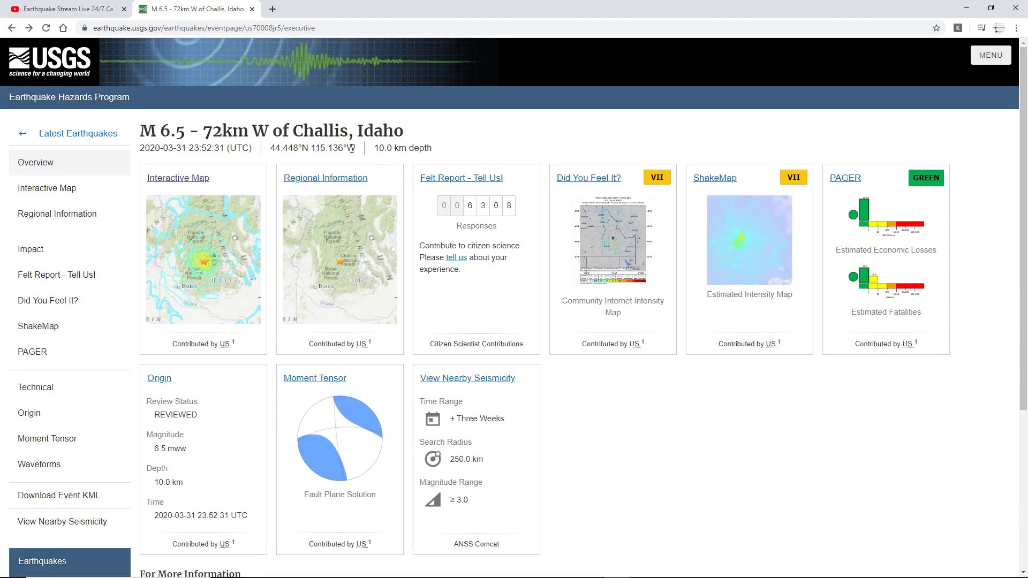
- Copy the epicenter coordinates 44.448°N 115.136°W from the event page header
left_click_drag(352, 148, 269, 153)
left_click(285, 151)
triple_click(282, 149)
right_click(342, 151)
left_click(375, 158)
left_click(485, 138)
- Switch to Google Earth Pro, search for the pasted coordinates 44.448°N 115.136°W and close the Ruler
left_click(593, 567)
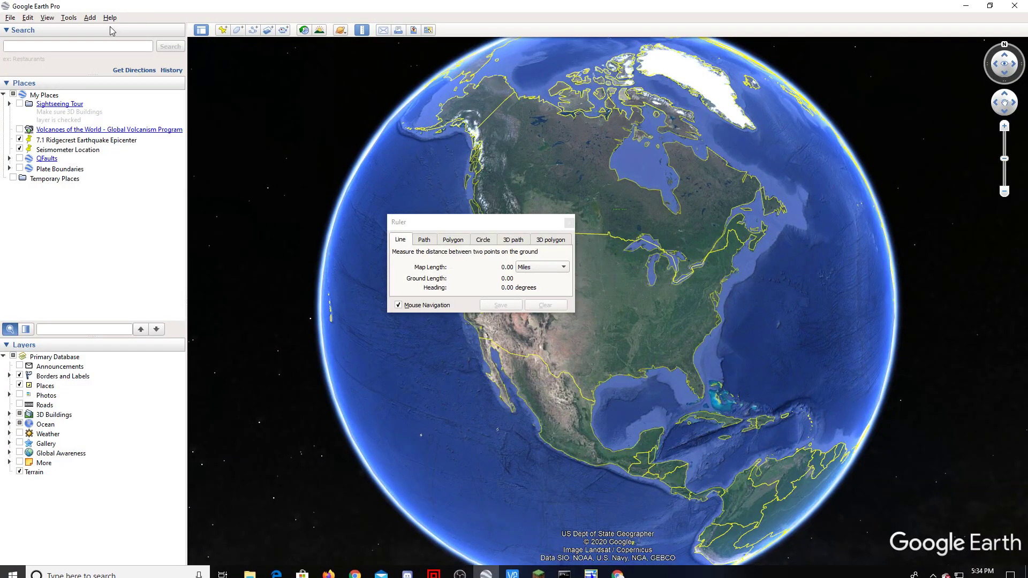
left_click(98, 48)
right_click(98, 51)
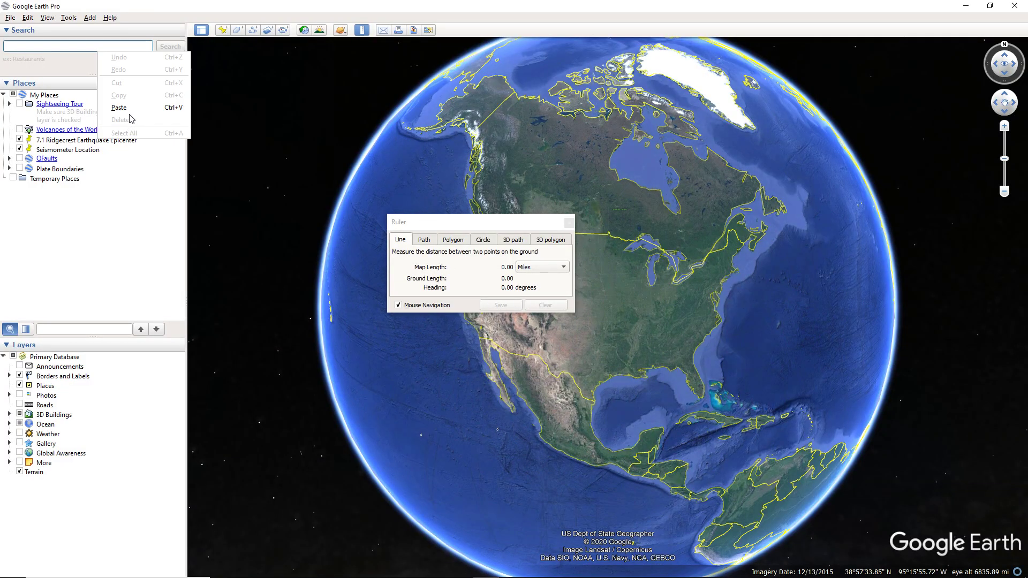
left_click(119, 108)
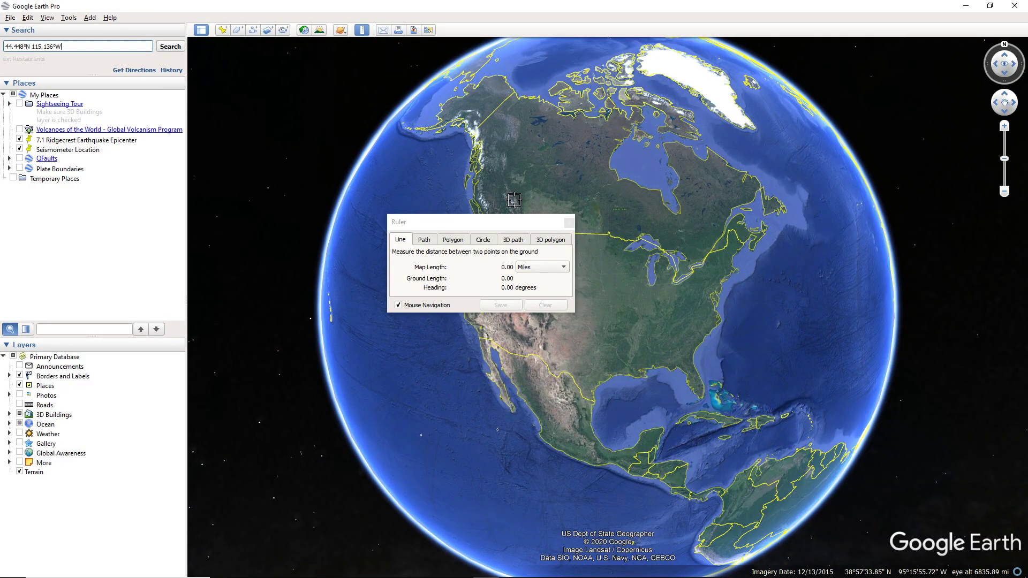
left_click(167, 47)
left_click(569, 222)
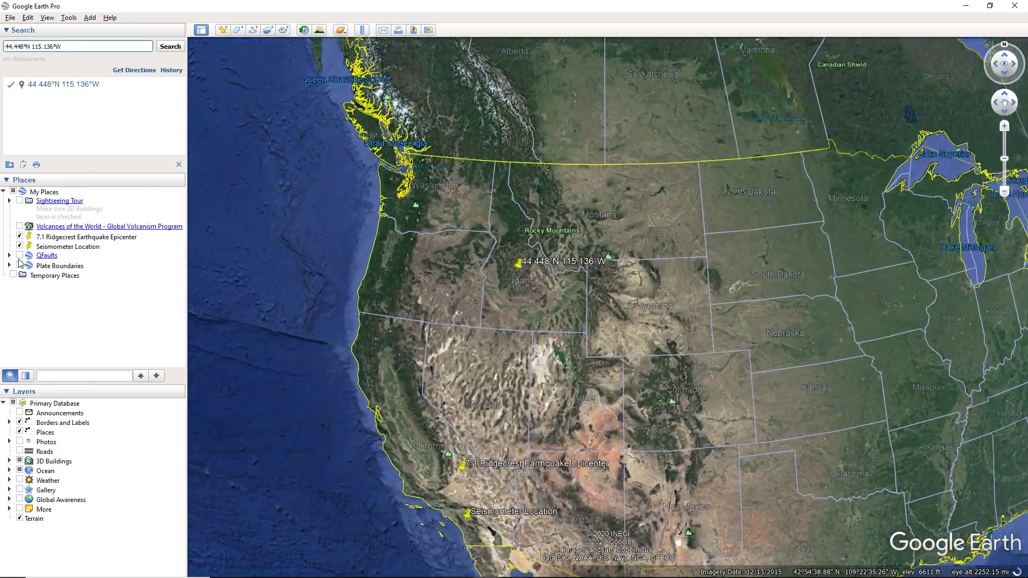
- Look up the details of the fault line just south of the epicenter, showing the QFaults layer only for this check
left_click(18, 259)
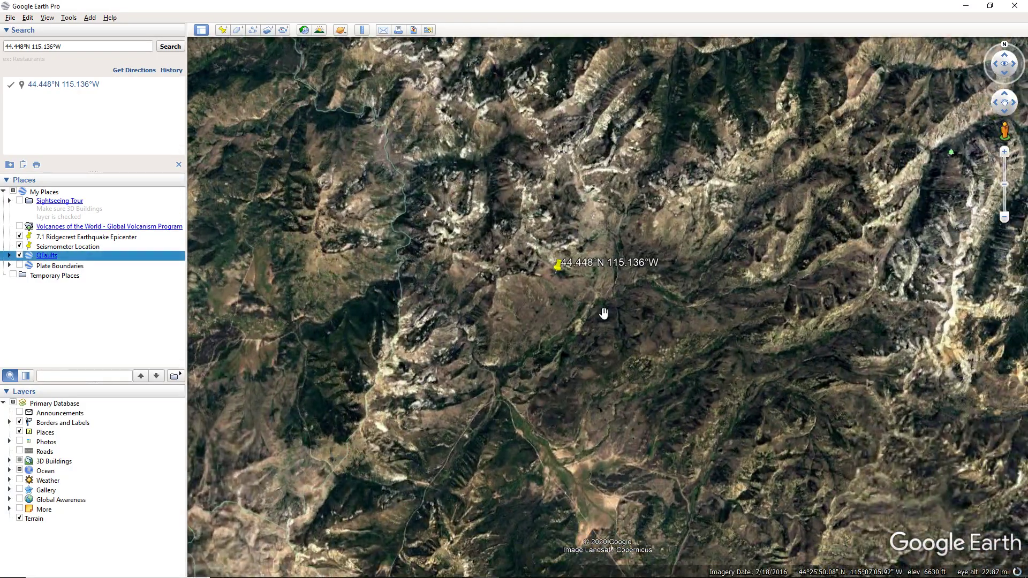
scroll(604, 313, "down", 5)
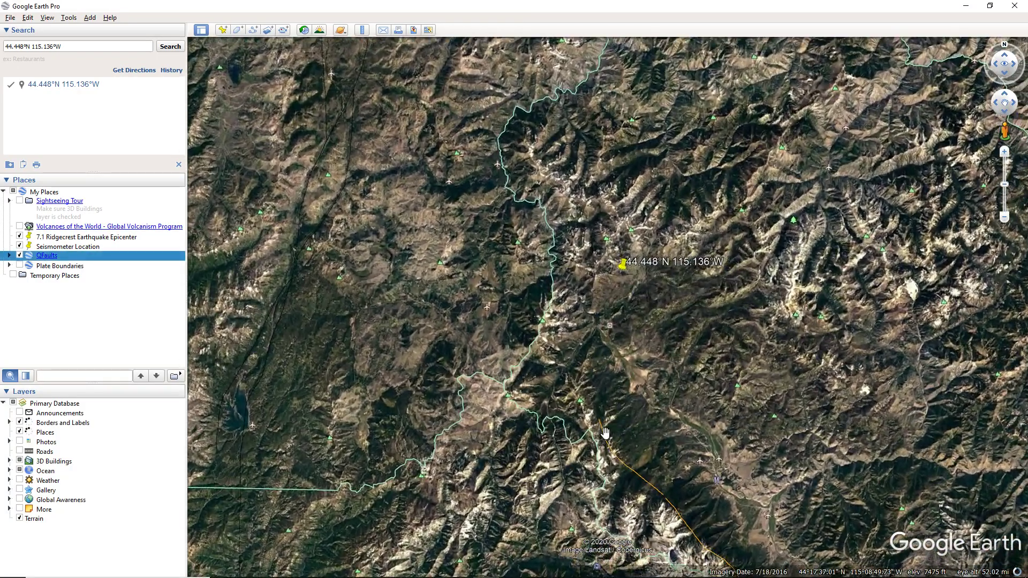
left_click(603, 435)
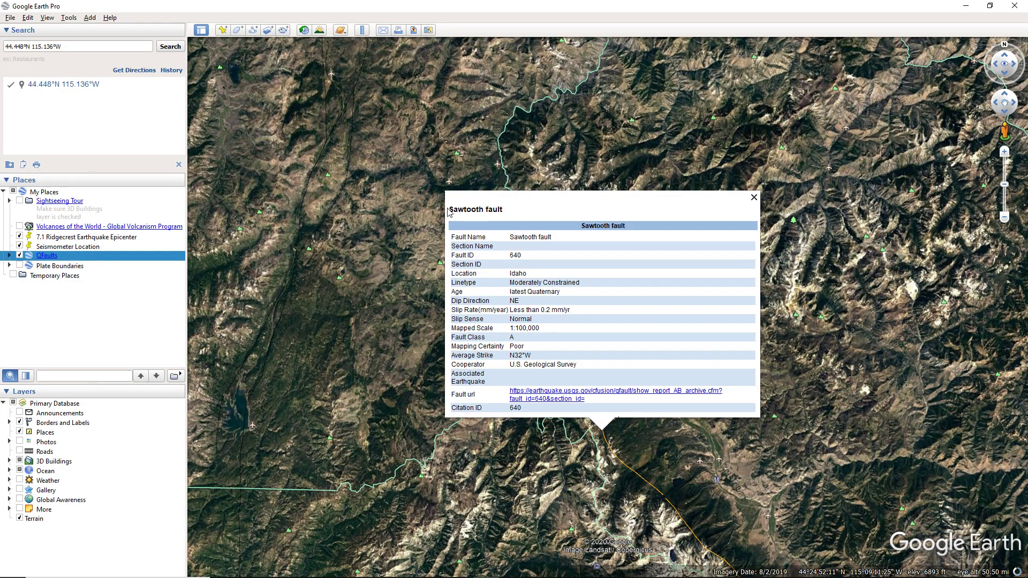
left_click_drag(449, 210, 532, 214)
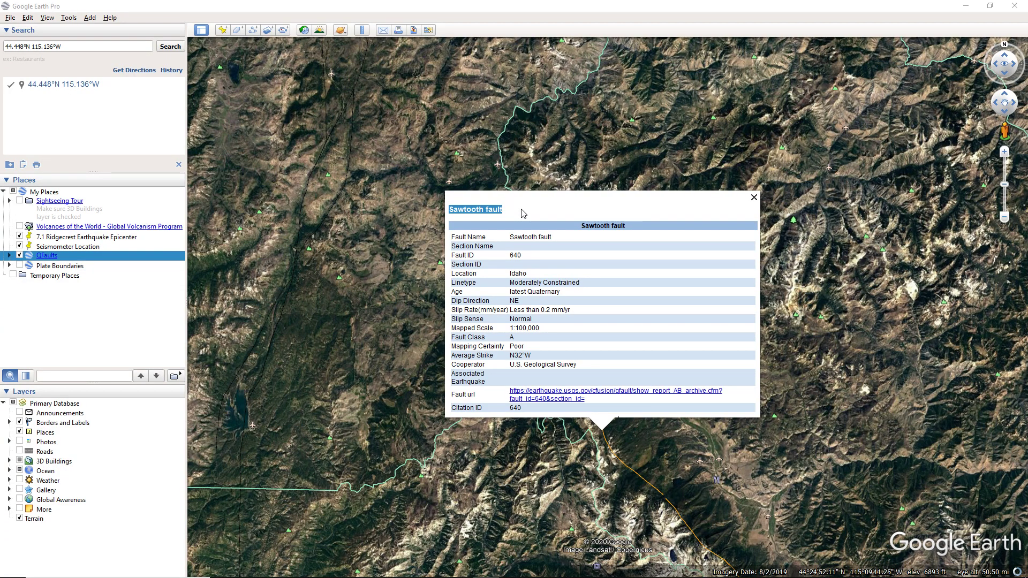
left_click(755, 198)
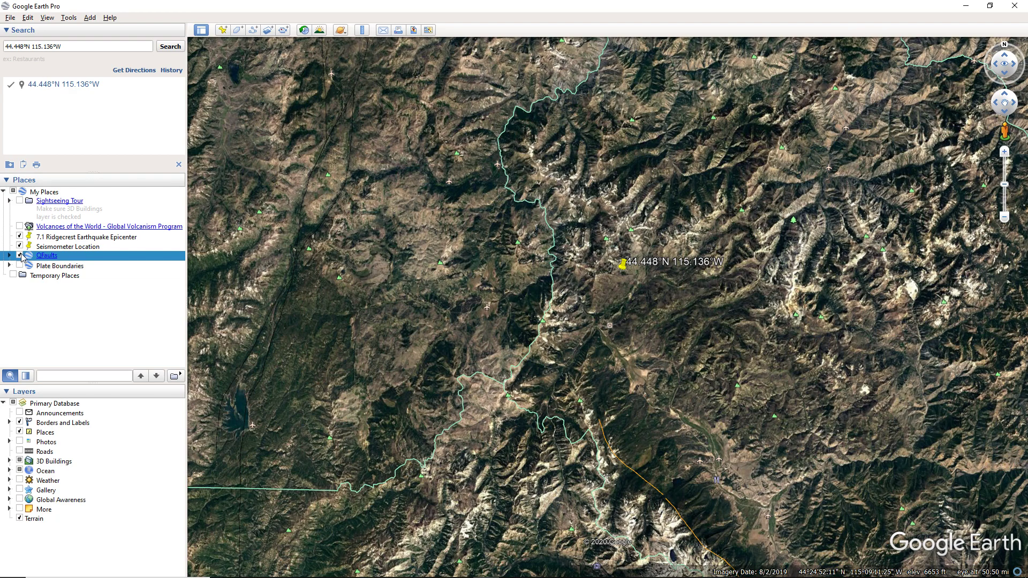
left_click(19, 256)
- Measure the straight-line distance in miles from the Idaho epicenter to the Seismometer Location placemark, and close the Ruler
scroll(583, 364, "down", 3)
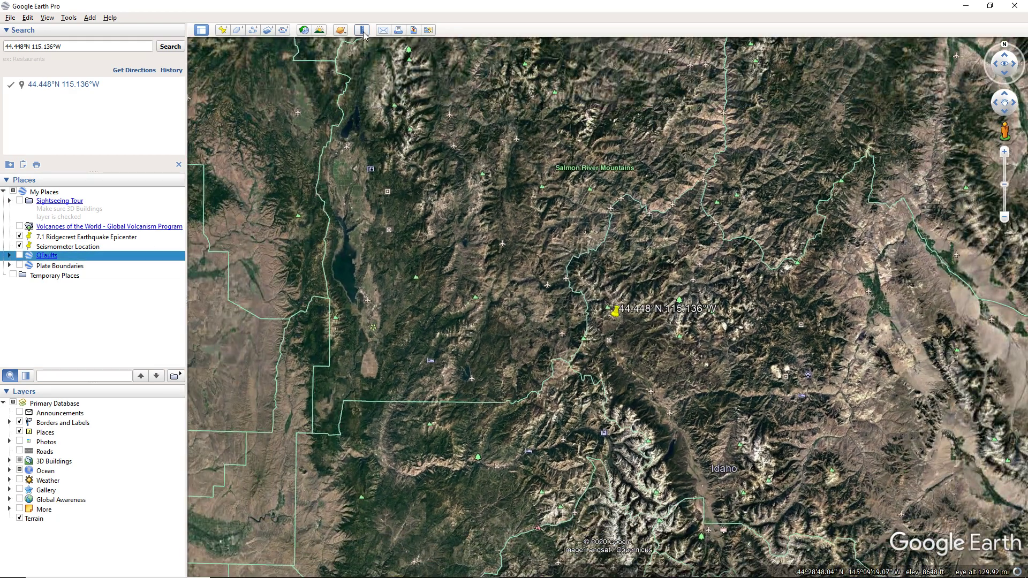
left_click(362, 30)
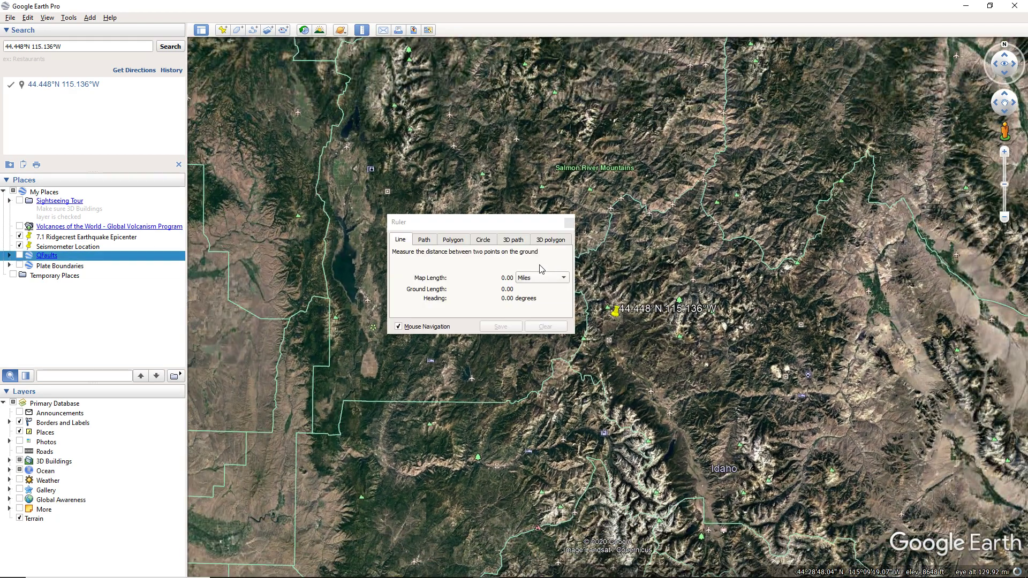
left_click_drag(495, 225, 822, 153)
left_click(614, 317)
scroll(660, 436, "down", 4)
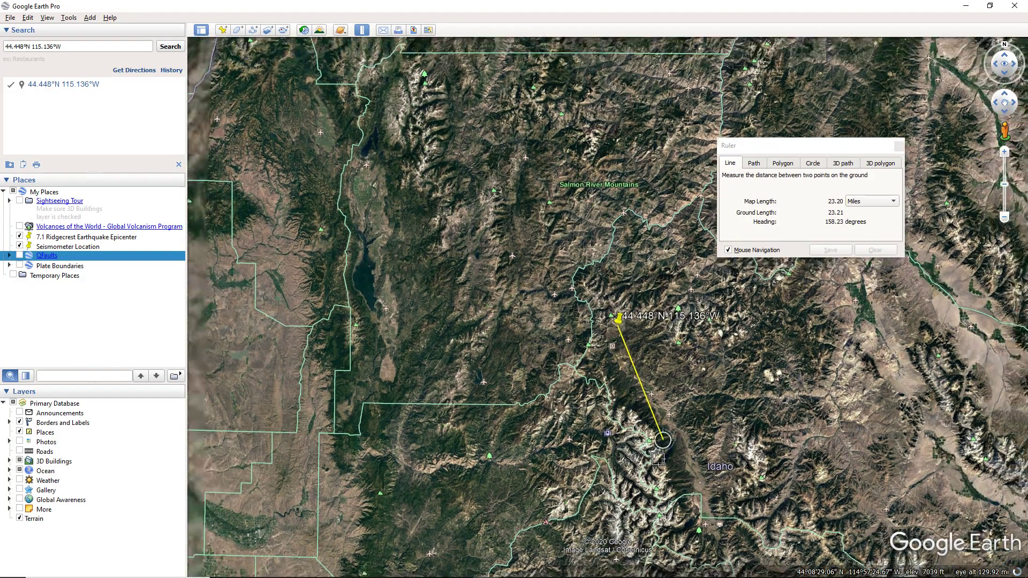
left_click_drag(576, 526, 690, 257)
scroll(514, 518, "down", 4)
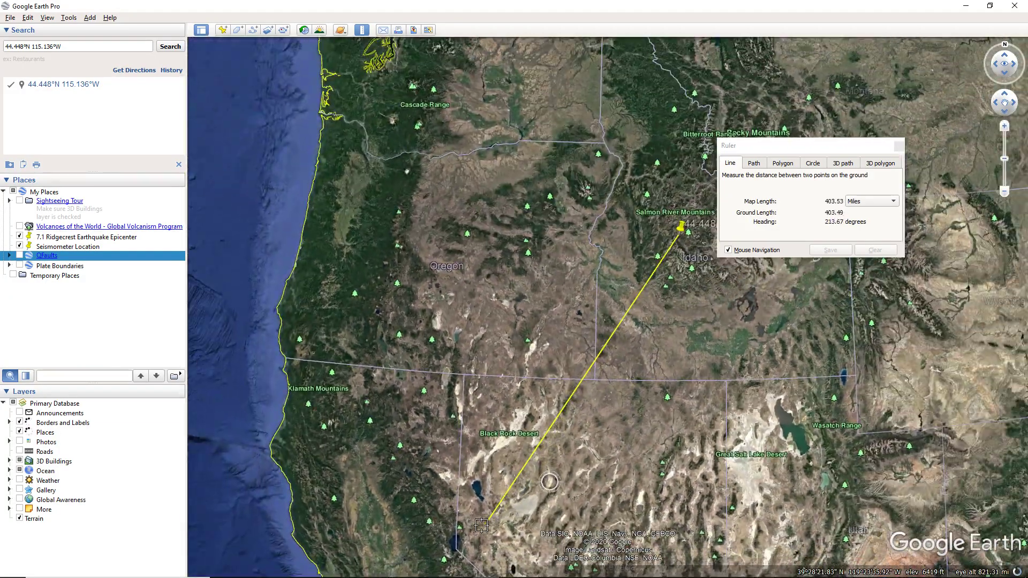
left_click_drag(496, 517, 592, 160)
left_click_drag(619, 471, 541, 498)
scroll(558, 328, "up", 2)
scroll(559, 329, "up", 3)
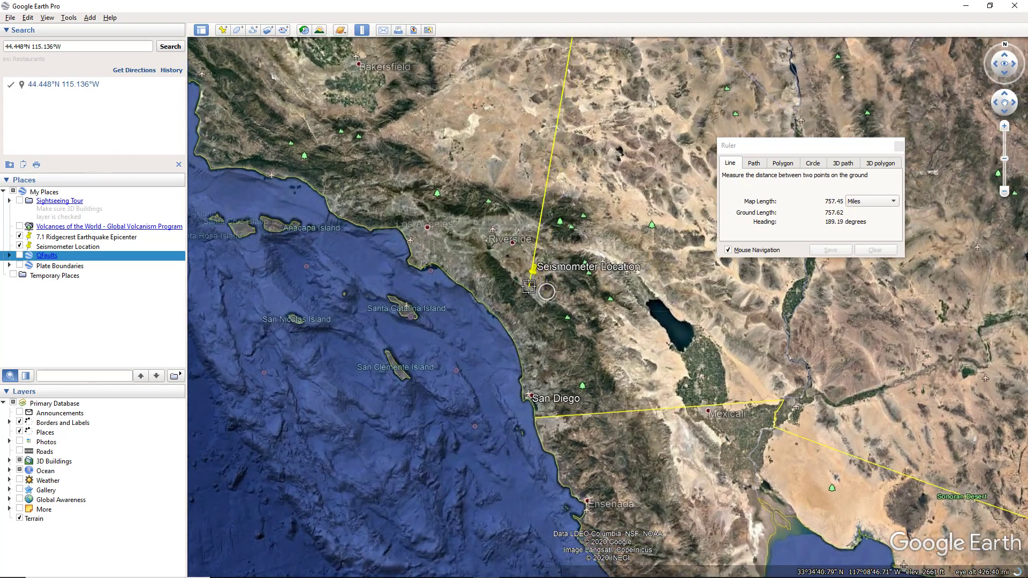
left_click(532, 271)
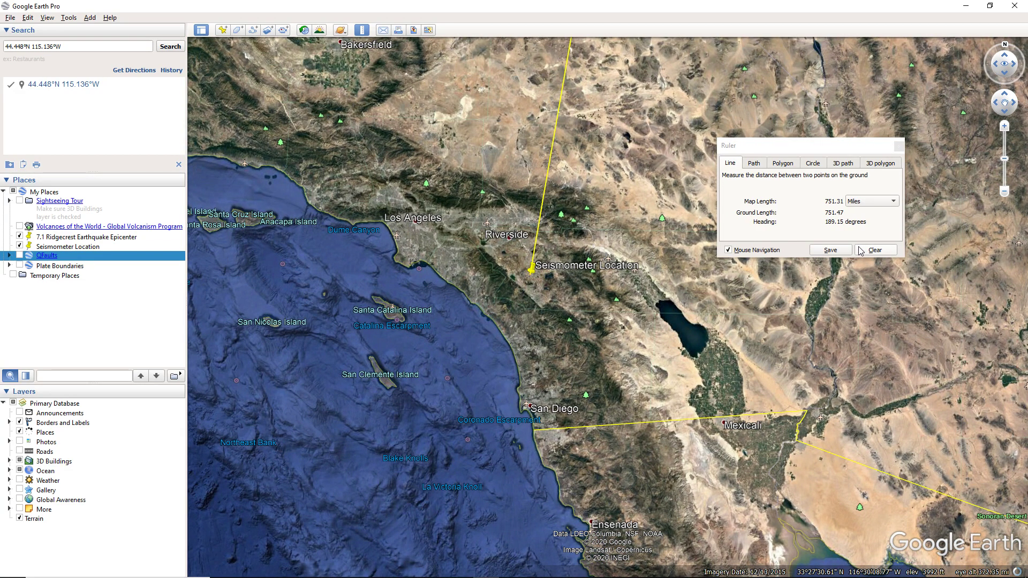
left_click(363, 32)
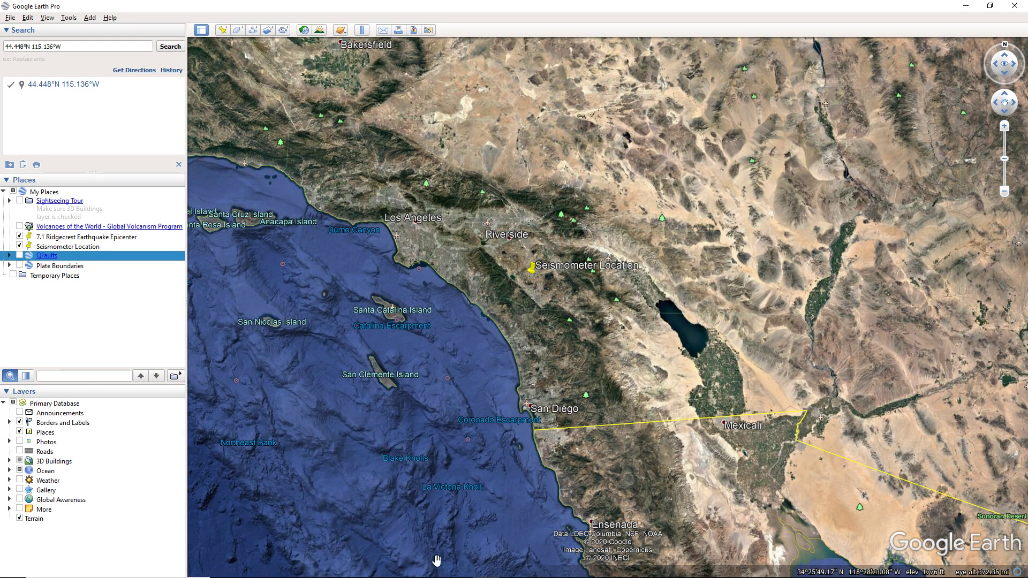
- Switch to VNC Viewer and show the Infiltec Seismometer connection full size with its jAmaseis Stream View
mouse_move(483, 577)
left_click(511, 567)
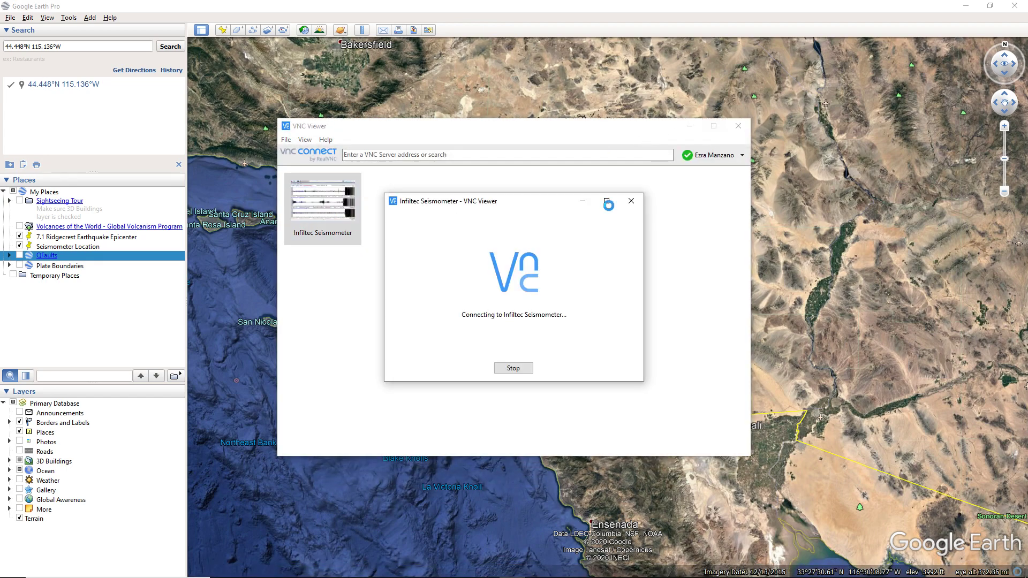
left_click(823, 77)
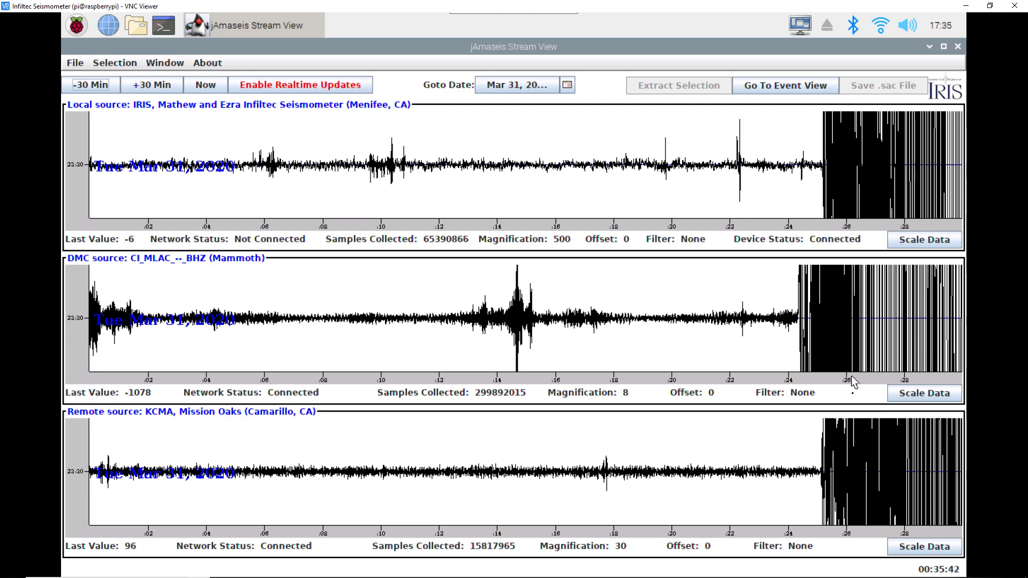
- Review the current jAmaseis traces of all three stations and the 30-minute window before them, starting at 00:00 on April 1
left_click(177, 90)
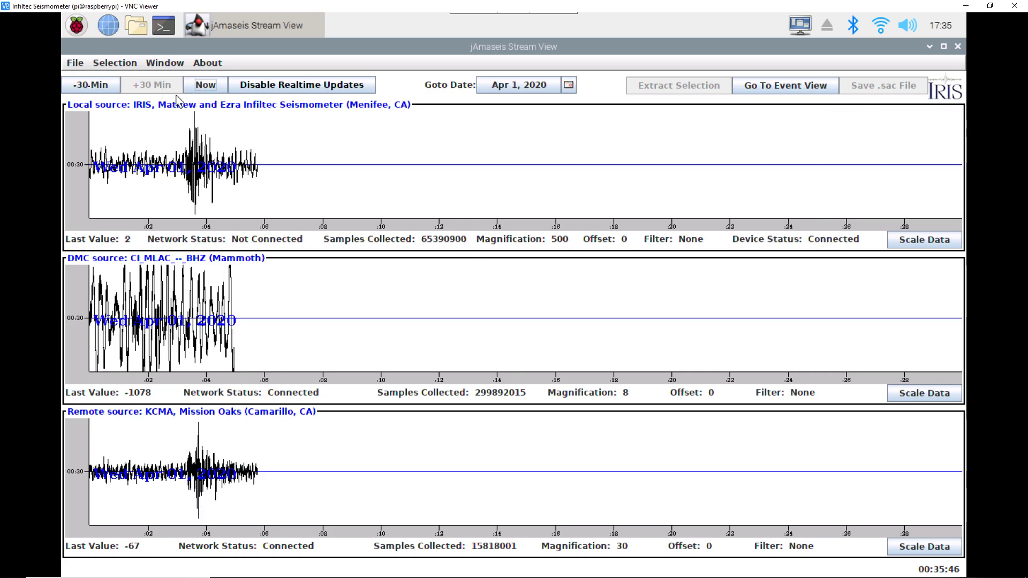
left_click(90, 86)
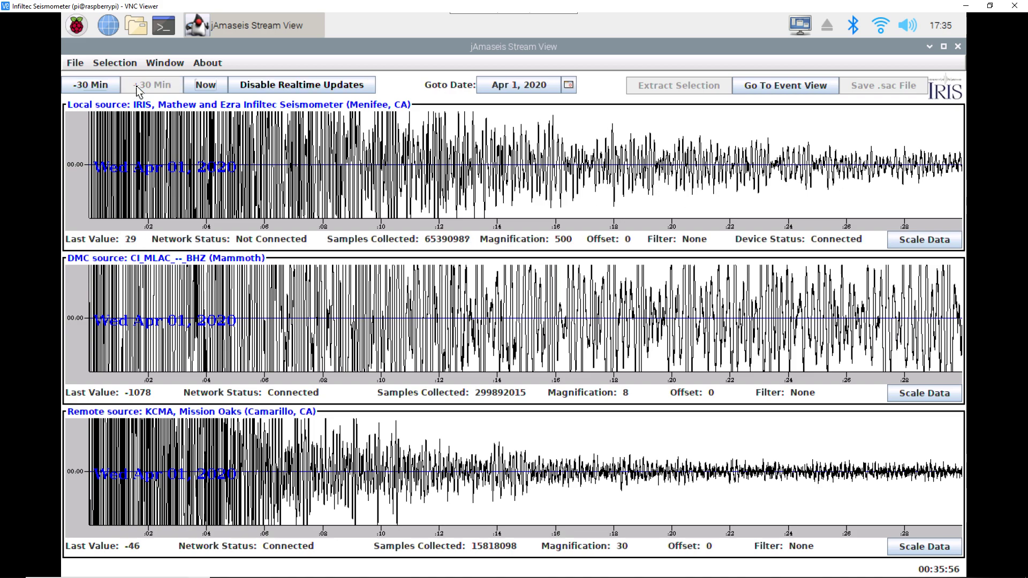
left_click(300, 85)
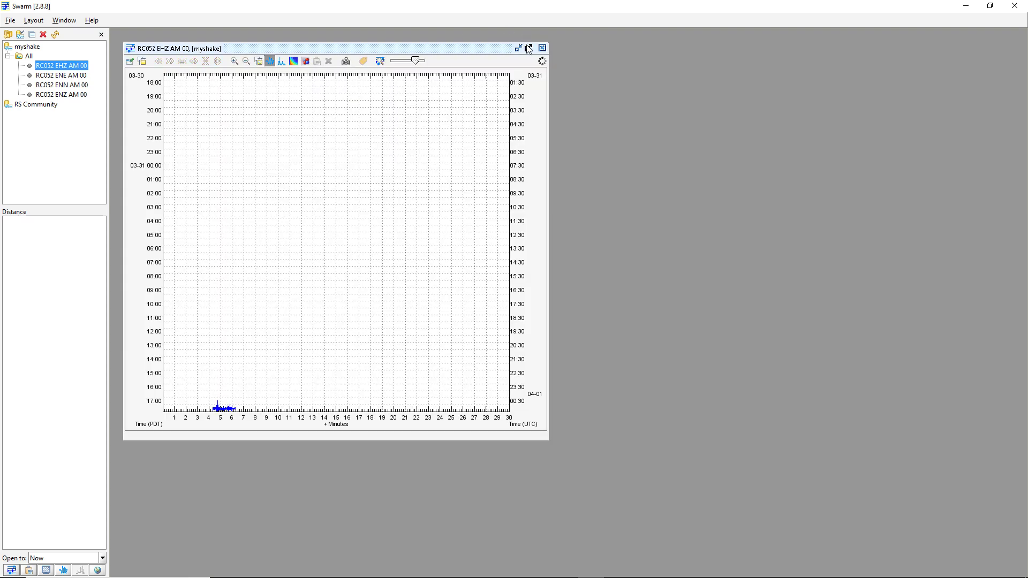
- In Swarm, maximize the RC052 EHZ AM 00 helicorder and open the waveform at the earthquake's onset near 23:55 UTC
left_click(529, 49)
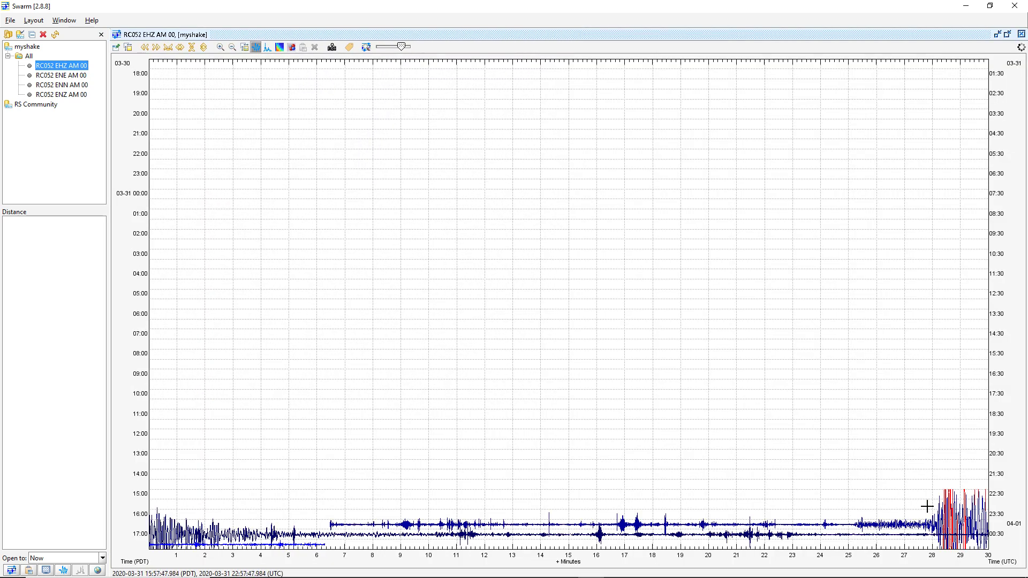
left_click(863, 528)
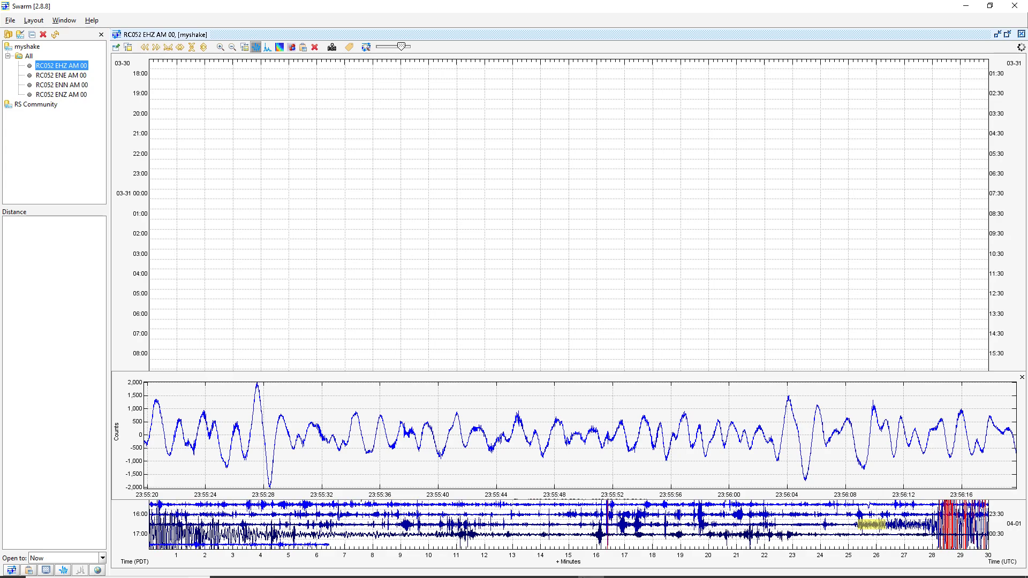
- Check the live traces in the Infiltec Seismometer VNC session and return to Swarm
left_click(513, 571)
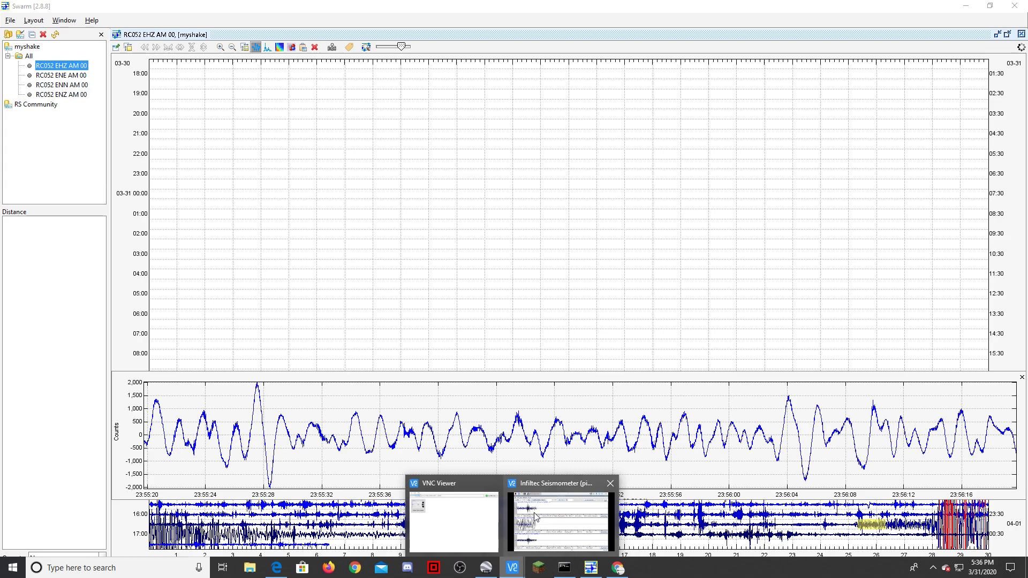
left_click(537, 515)
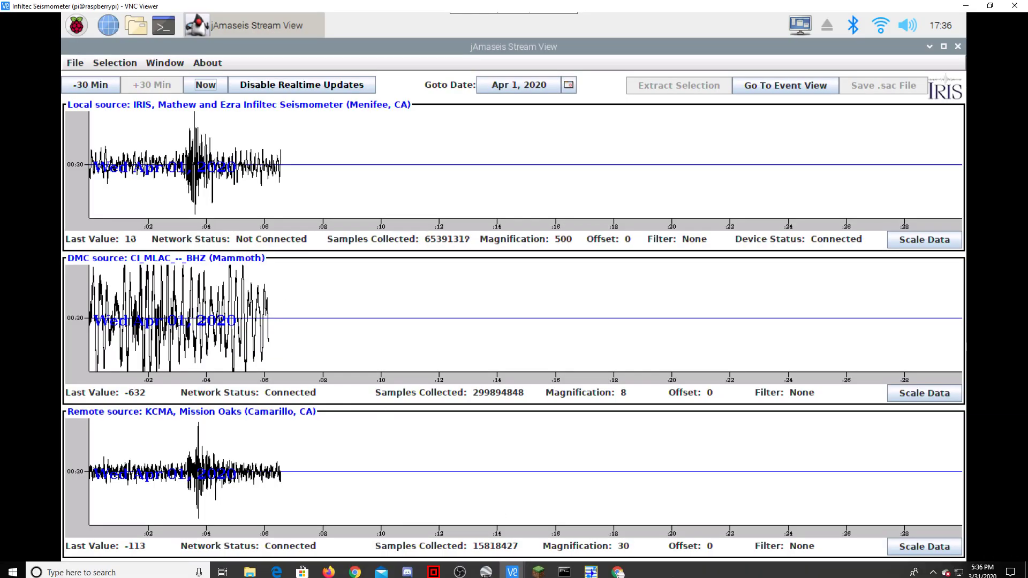
mouse_move(617, 567)
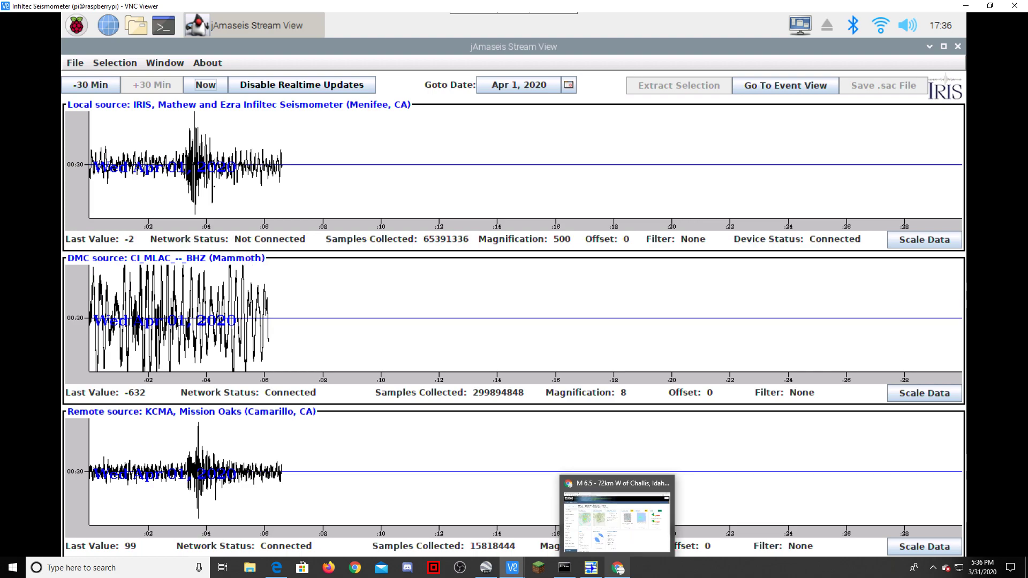
left_click(591, 569)
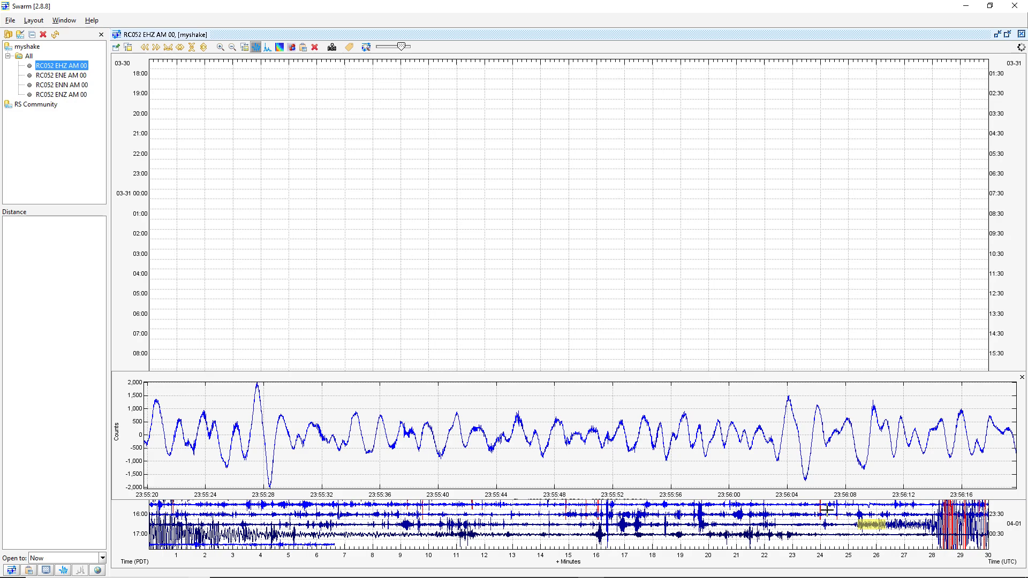
- Examine the waveform in successive segments along the earthquake trace from about 23:55 to 00:06 UTC, and close the inset view
left_click(876, 523)
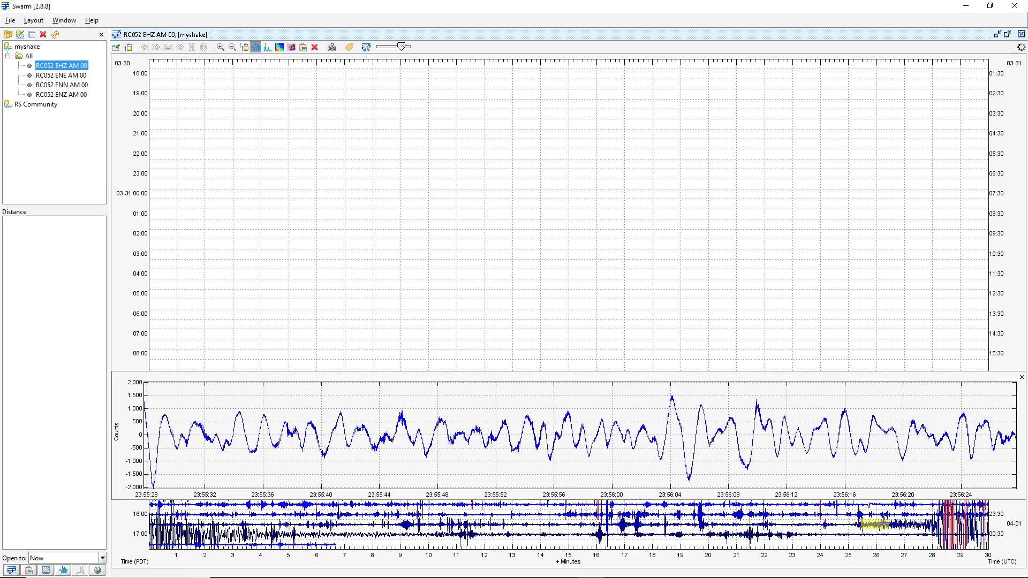
left_click_drag(876, 524, 911, 520)
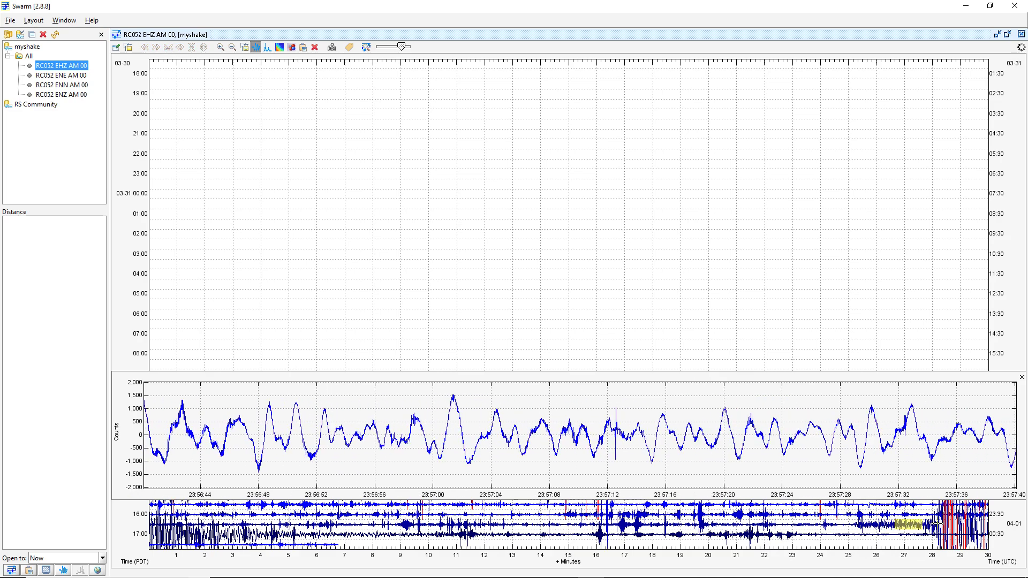
left_click_drag(911, 522, 945, 522)
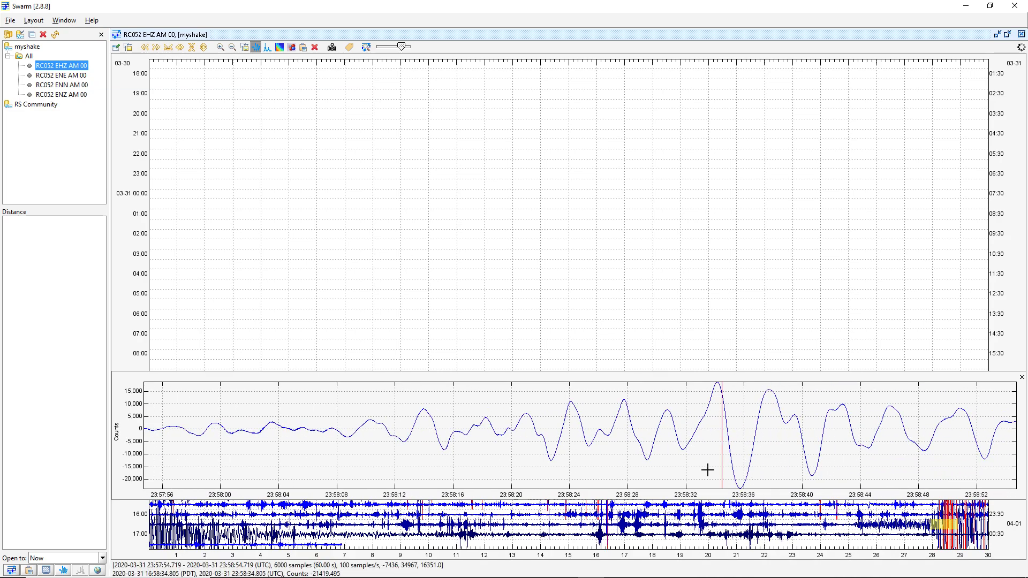
left_click_drag(945, 524, 952, 525)
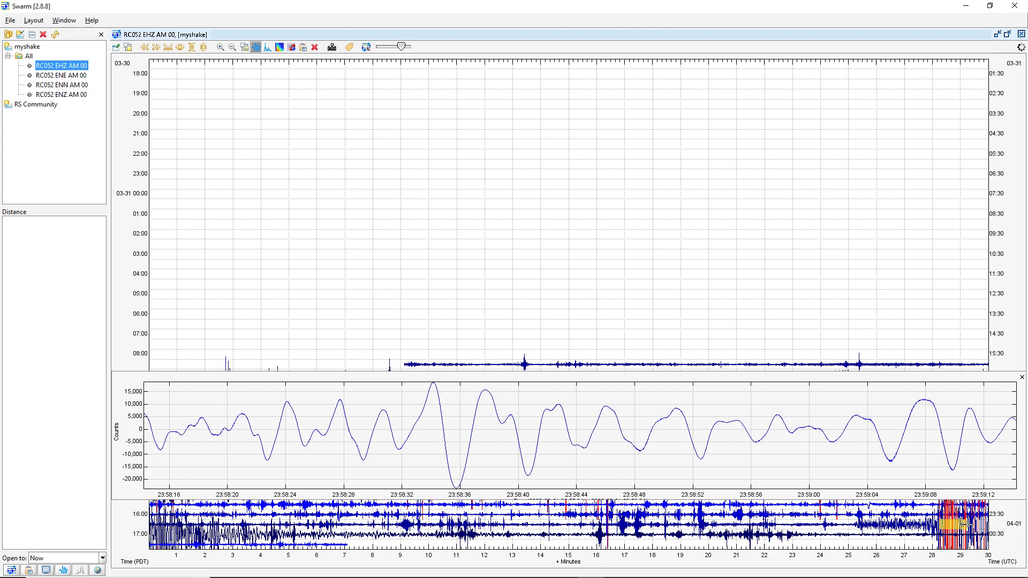
left_click_drag(953, 524, 979, 524)
left_click_drag(154, 535, 179, 535)
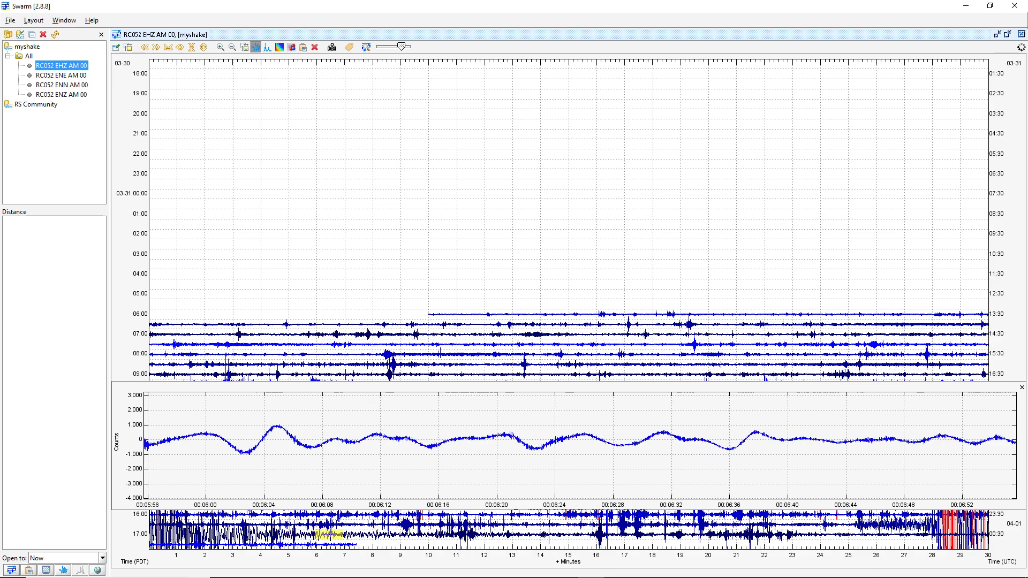
left_click(1022, 387)
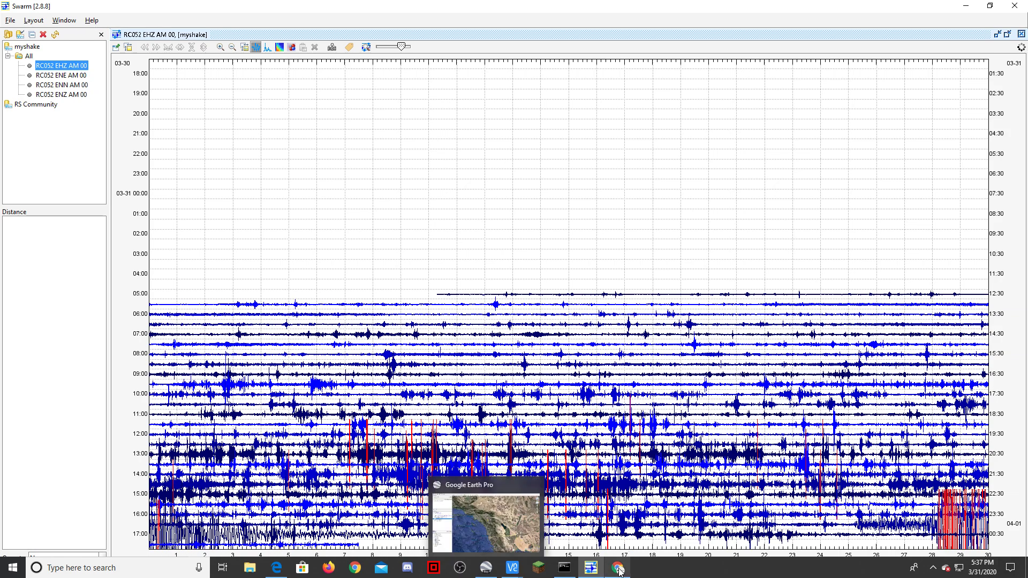
- View the Earthquake Stream Live 24/7 Ca Seismograph video on YouTube in Chrome, and return to Swarm
left_click(618, 568)
left_click(69, 9)
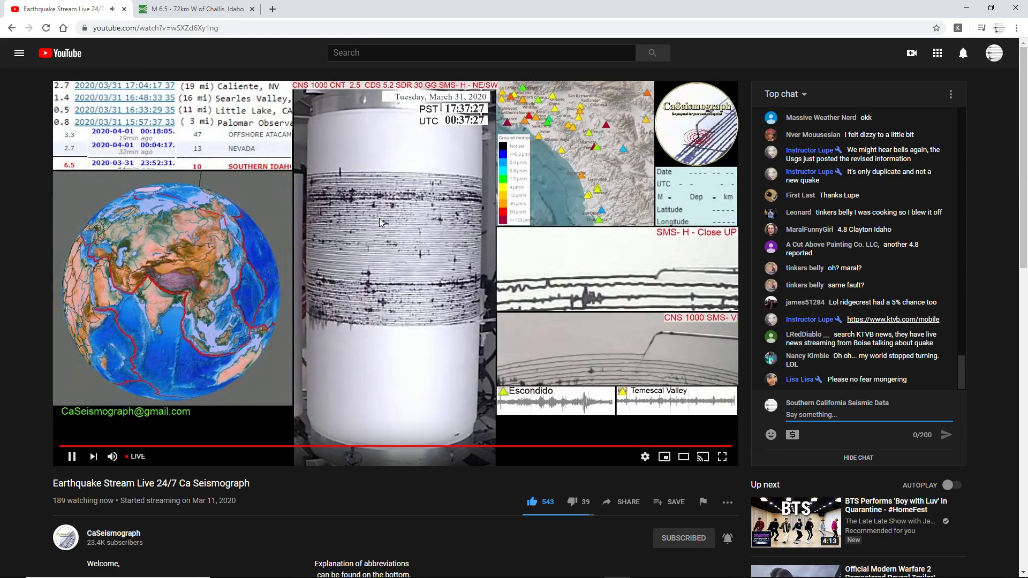
mouse_move(491, 573)
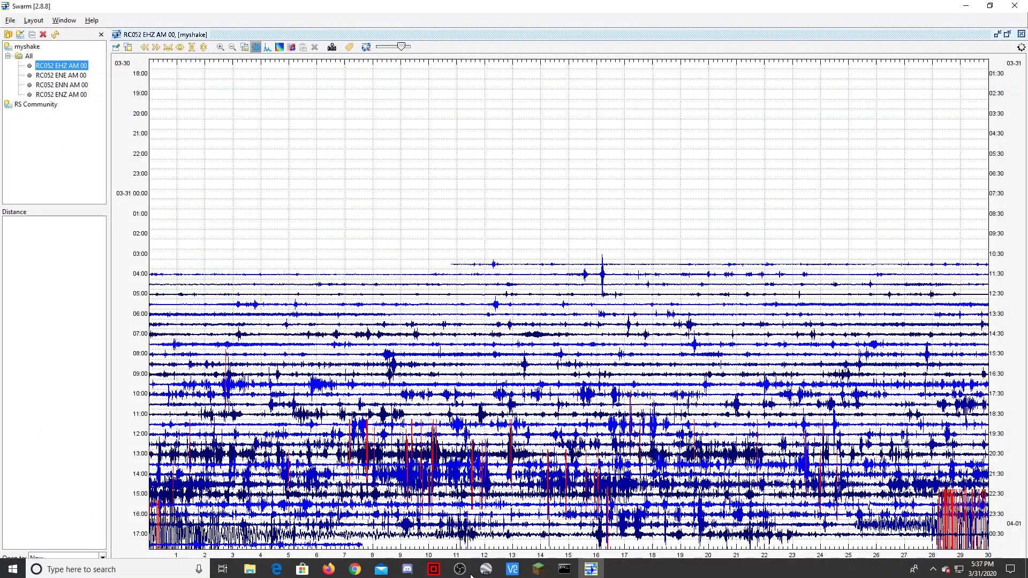
- Examine the spectrogram along the earthquake trace from its onset near 23:55 UTC to about 00:08 UTC, and close the inset view
left_click(859, 528)
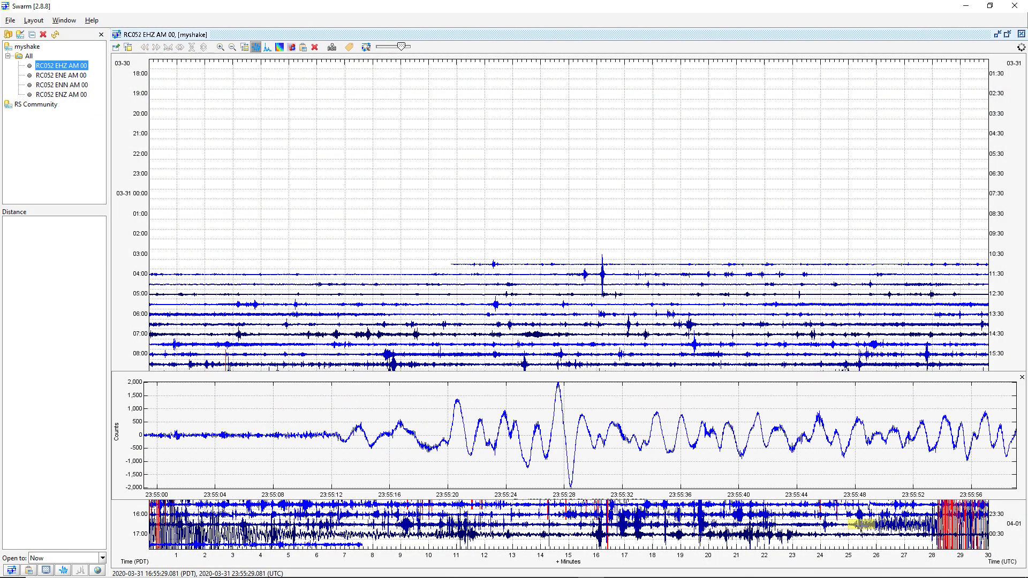
key("s")
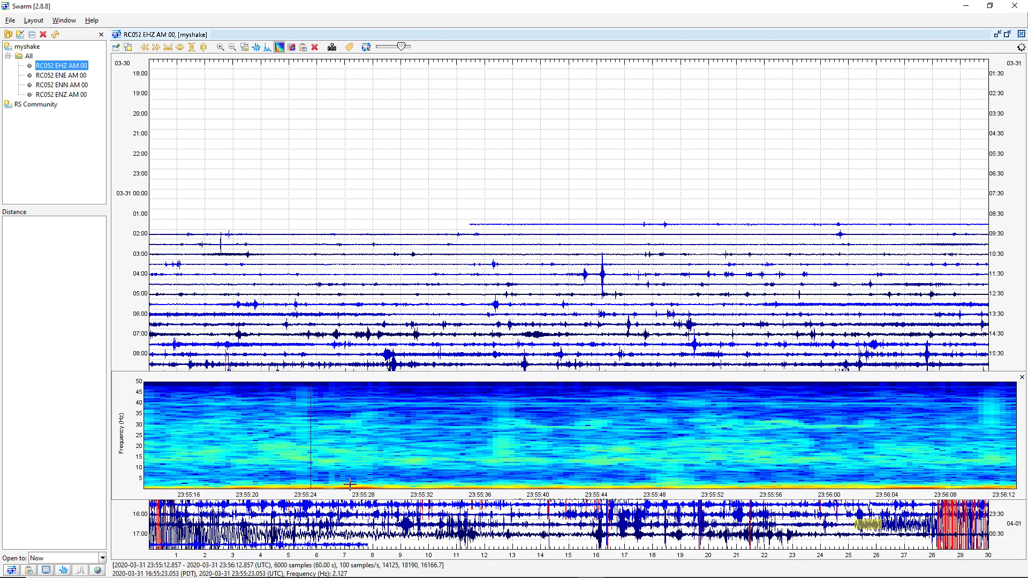
left_click(881, 527)
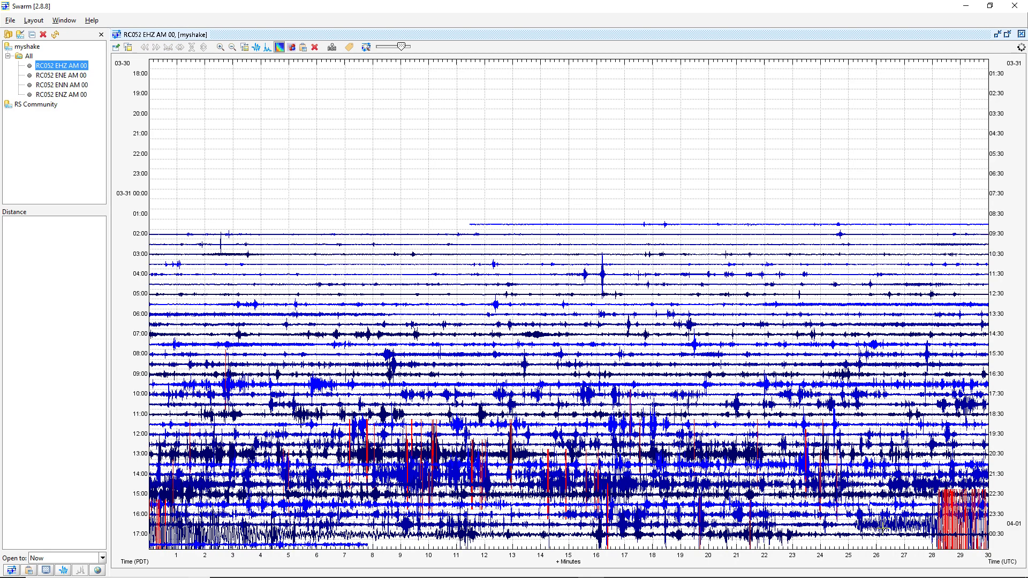
left_click(885, 528)
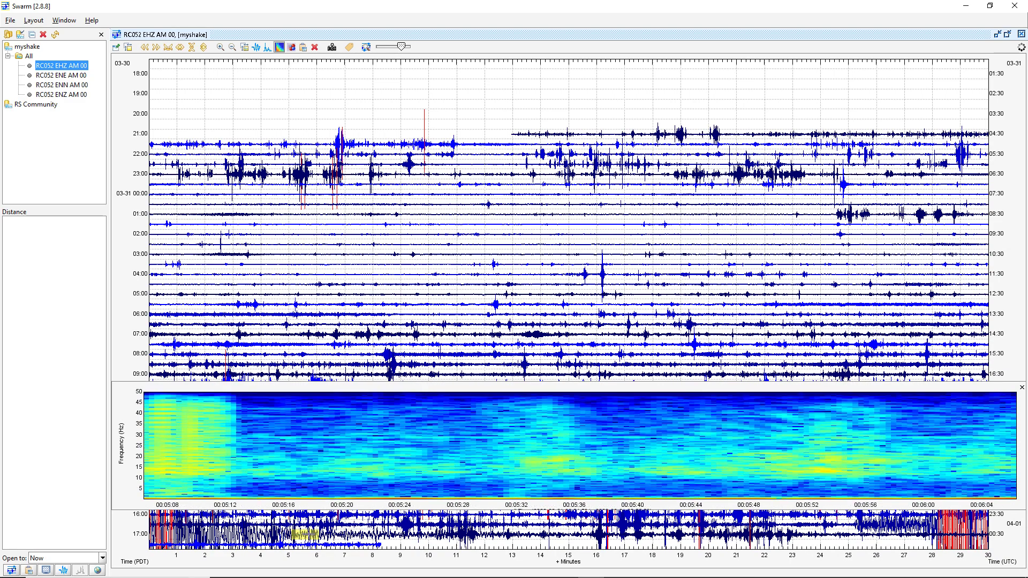
left_click(1022, 387)
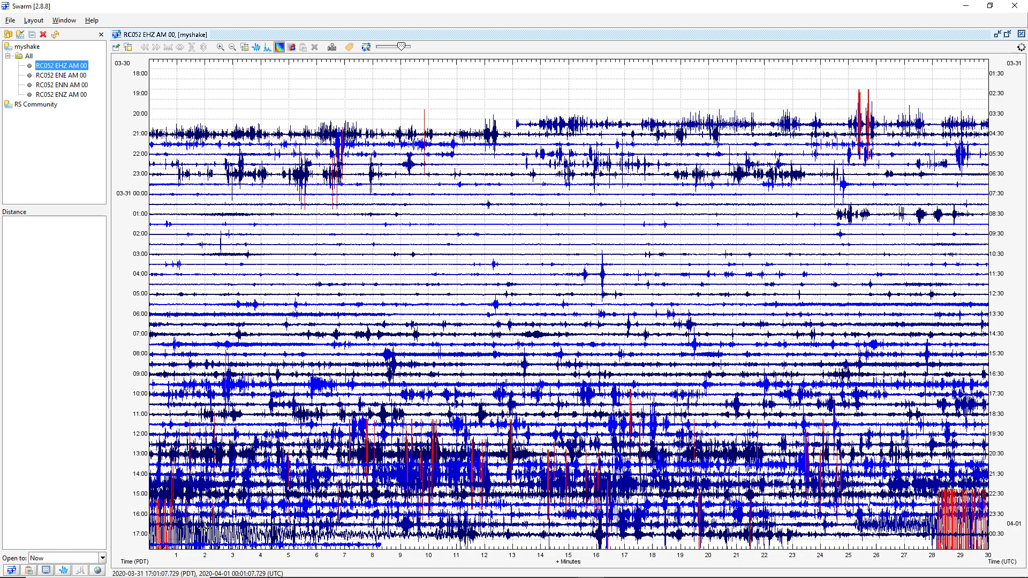